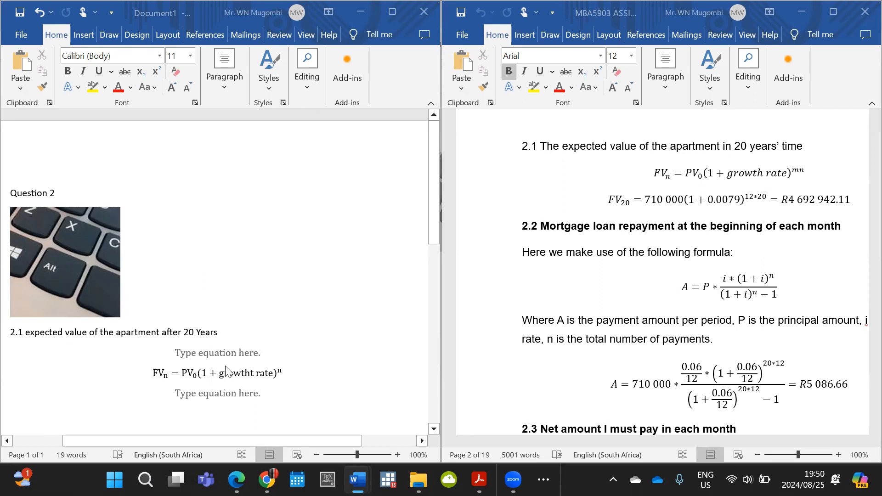
{"action": "left_click", "coordinate": [202, 352]}
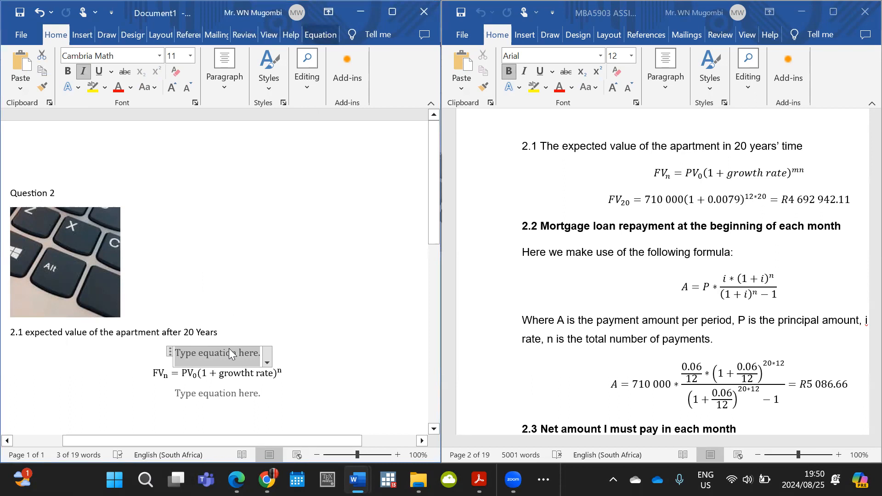
{"action": "key", "text": "Delete"}
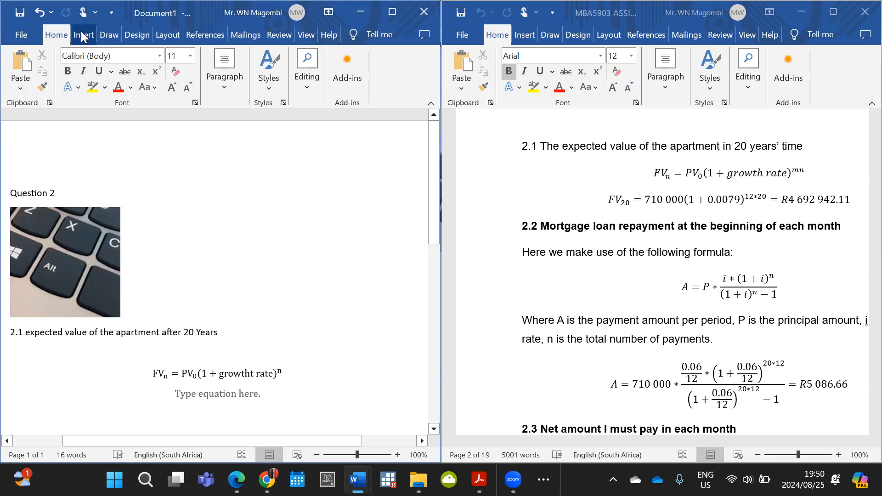
{"action": "left_click", "coordinate": [83, 36]}
{"action": "left_click", "coordinate": [376, 68]}
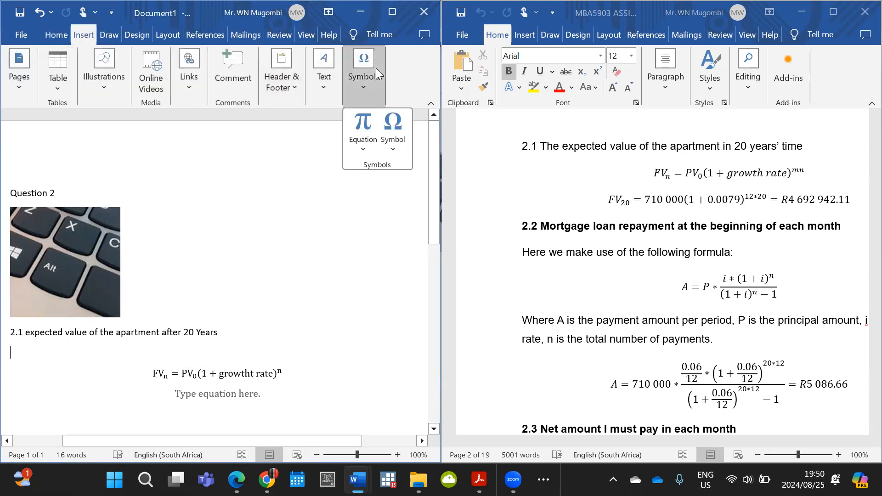
{"action": "left_click", "coordinate": [363, 124]}
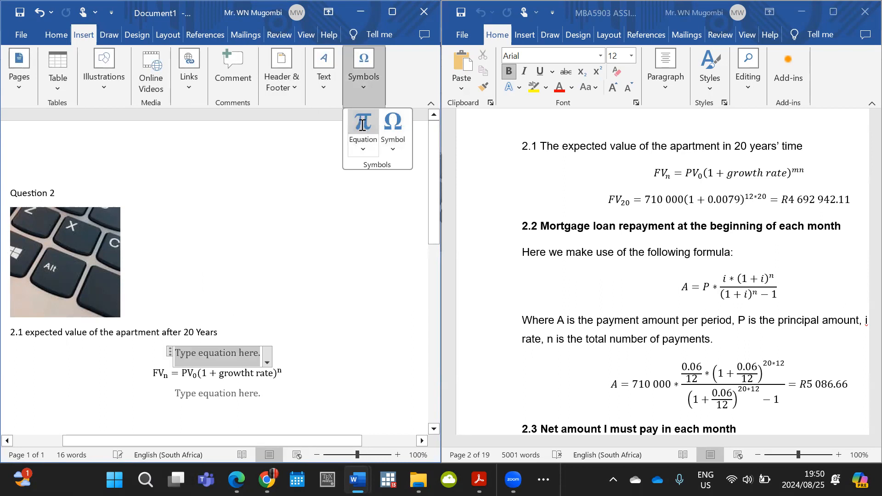
{"action": "type", "text": "FV_"}
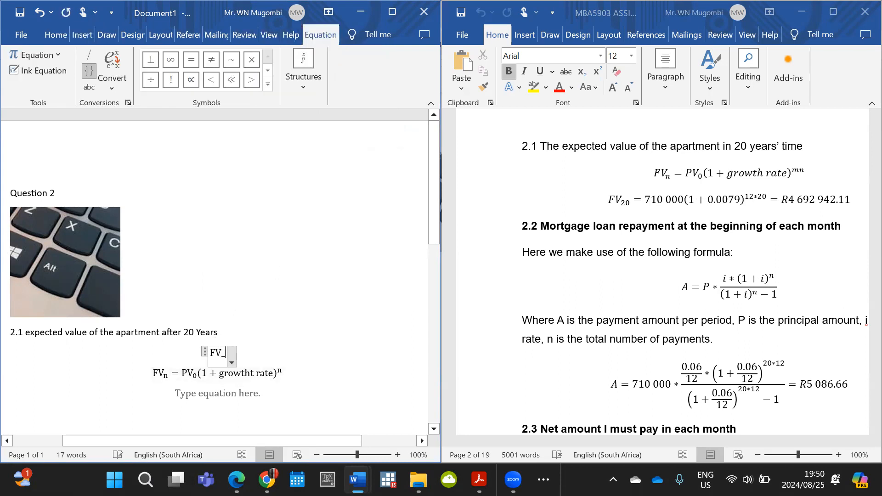
{"action": "key", "text": "BackSpace"}
{"action": "key", "text": "BackSpace"}
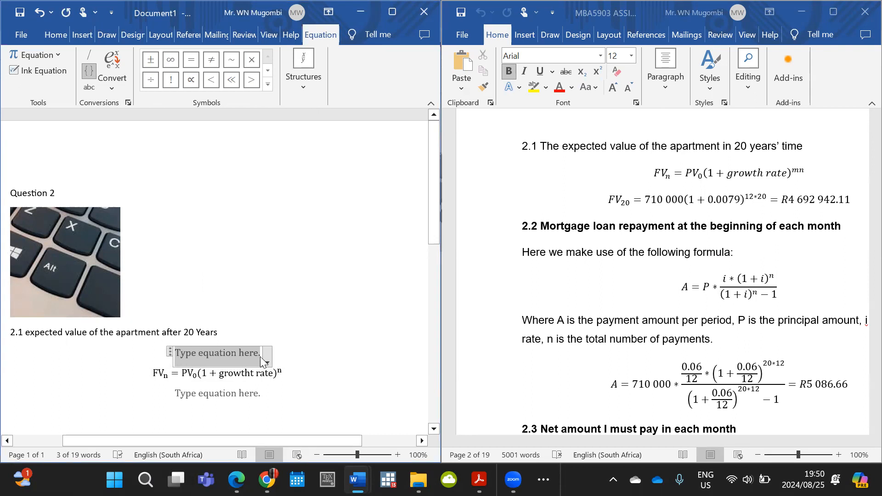
{"action": "key", "text": "BackSpace"}
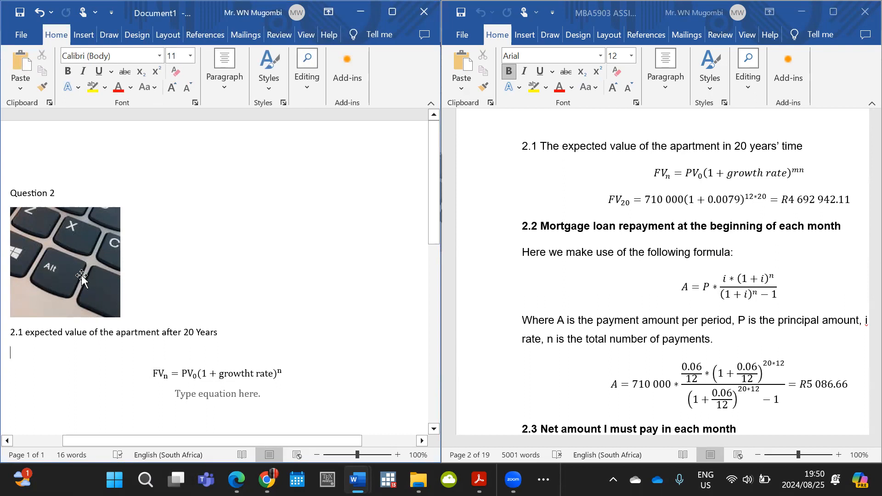
Step: Insert an equation under the 2.1 heading, starting with an empty subscript structure followed by an equals sign
{"action": "key", "text": "alt+equal"}
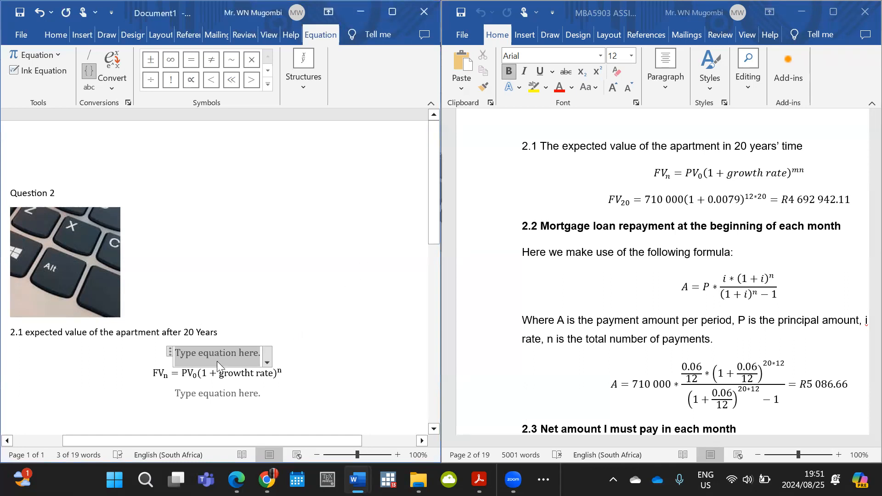
{"action": "left_click", "coordinate": [303, 76]}
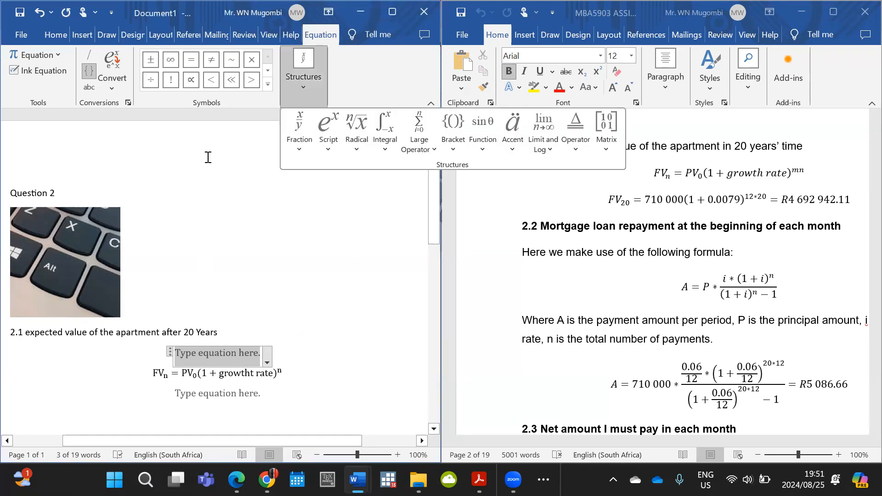
{"action": "left_click", "coordinate": [331, 152]}
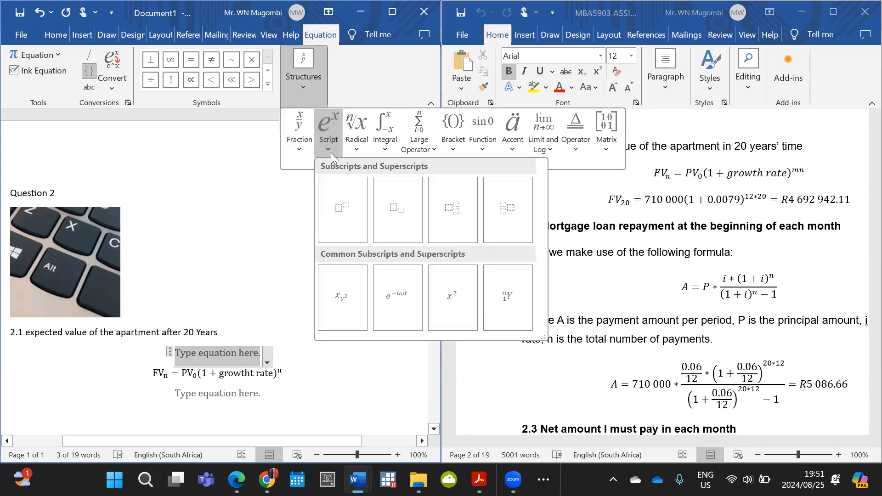
{"action": "left_click", "coordinate": [391, 222]}
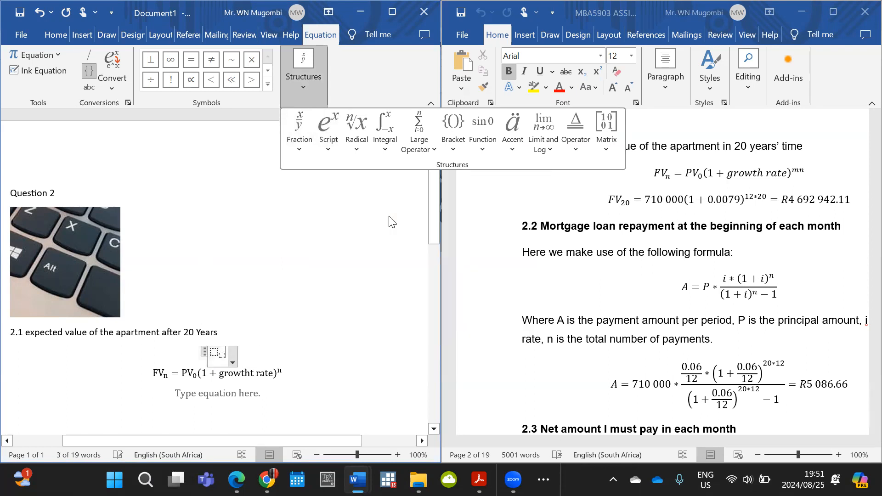
{"action": "left_click", "coordinate": [227, 355]}
{"action": "type", "text": "="}
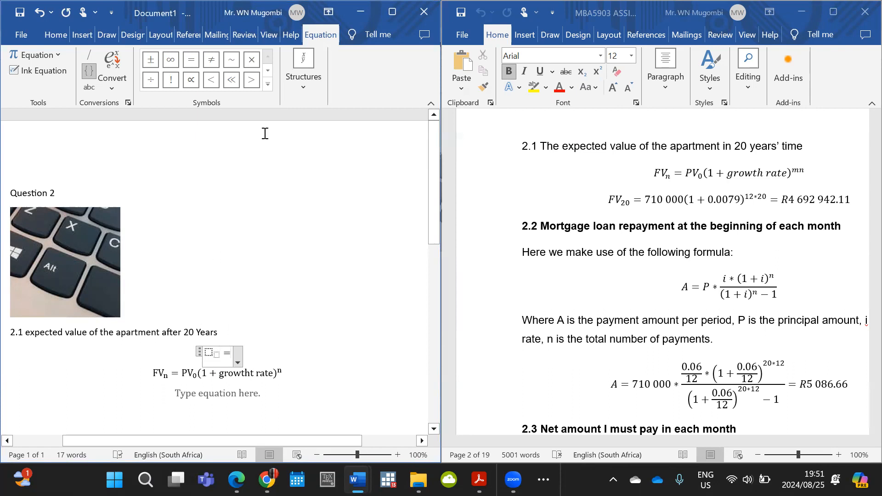
Step: Add an empty subscript structure and an empty superscript structure after the equals sign
{"action": "left_click", "coordinate": [303, 69]}
{"action": "left_click", "coordinate": [327, 133]}
{"action": "key", "text": "Escape"}
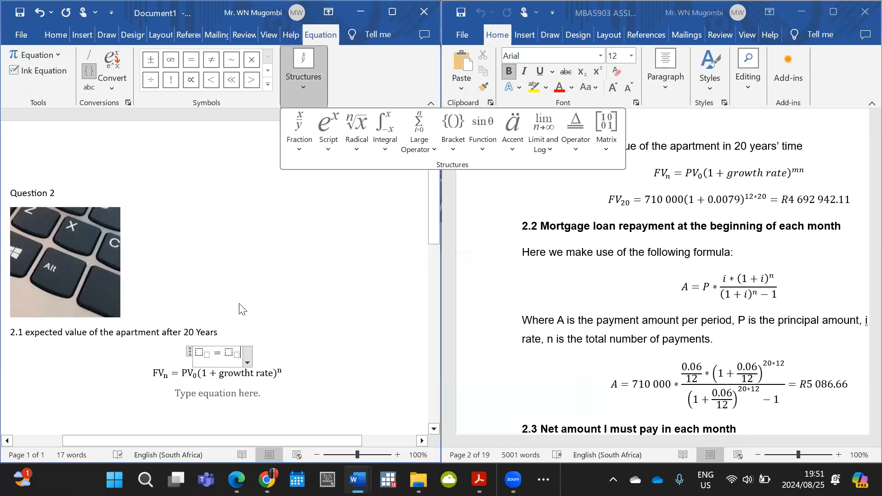
{"action": "left_click", "coordinate": [313, 146]}
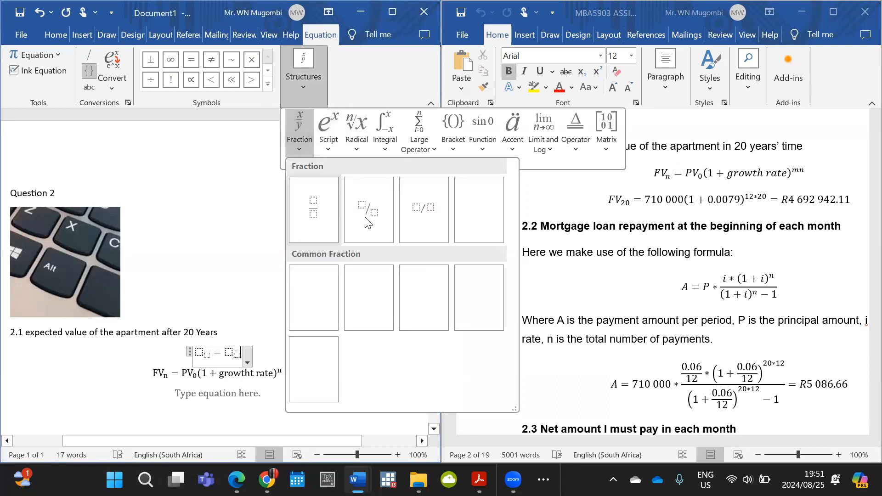
{"action": "left_click", "coordinate": [327, 146]}
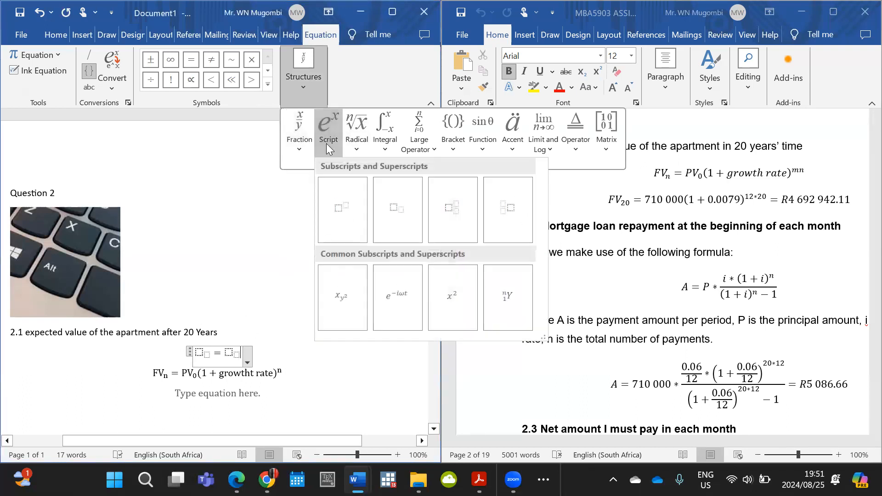
{"action": "left_click", "coordinate": [348, 216]}
Step: Fill the two subscript structures so that the equation reads FV with subscript n = PV with subscript 0
{"action": "left_click", "coordinate": [193, 354]}
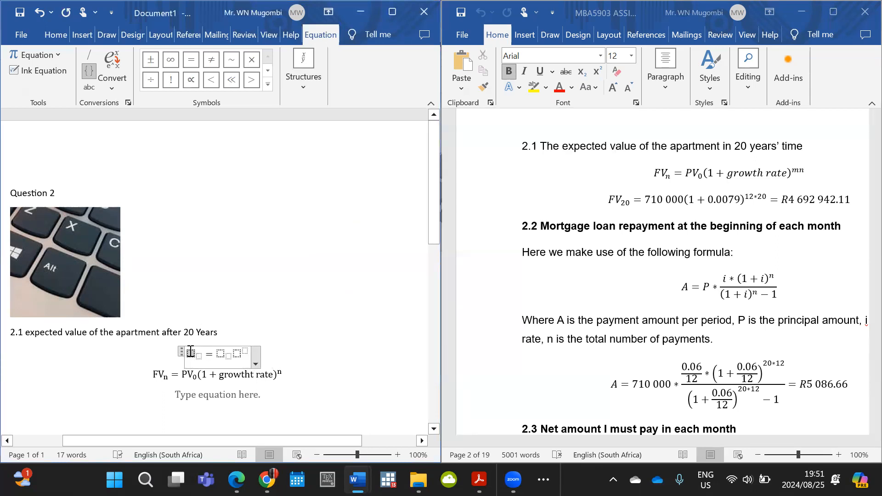
{"action": "type", "text": "FV"}
{"action": "key", "text": "Right"}
{"action": "type", "text": "n"}
{"action": "key", "text": "Right"}
{"action": "key", "text": "Right"}
{"action": "type", "text": "PV0"}
Step: Fill the superscript structure with (1+g) as the base and n as the exponent, completing the equation
{"action": "key", "text": "Right"}
{"action": "type", "text": "("}
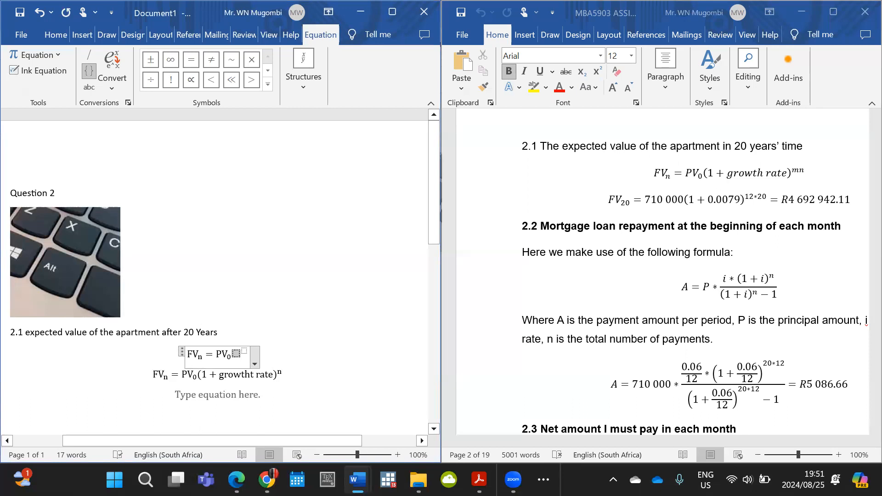
{"action": "type", "text": "("}
{"action": "key", "text": "BackSpace"}
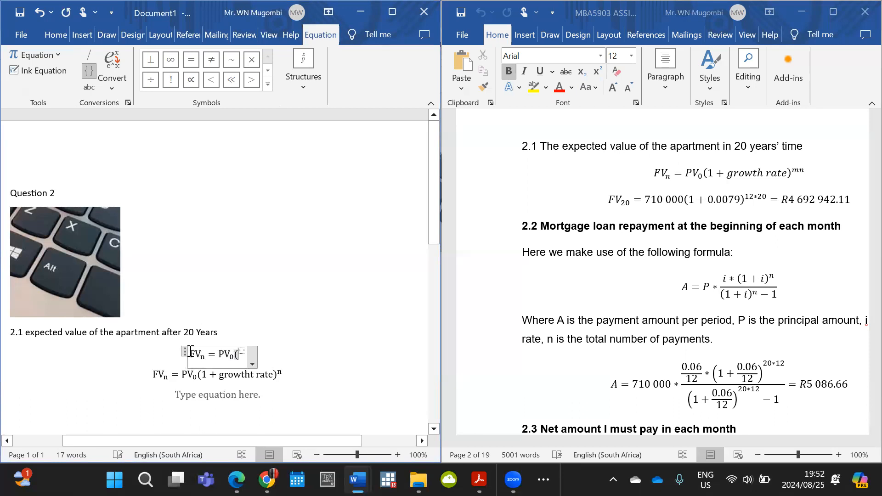
{"action": "type", "text": "1+g"}
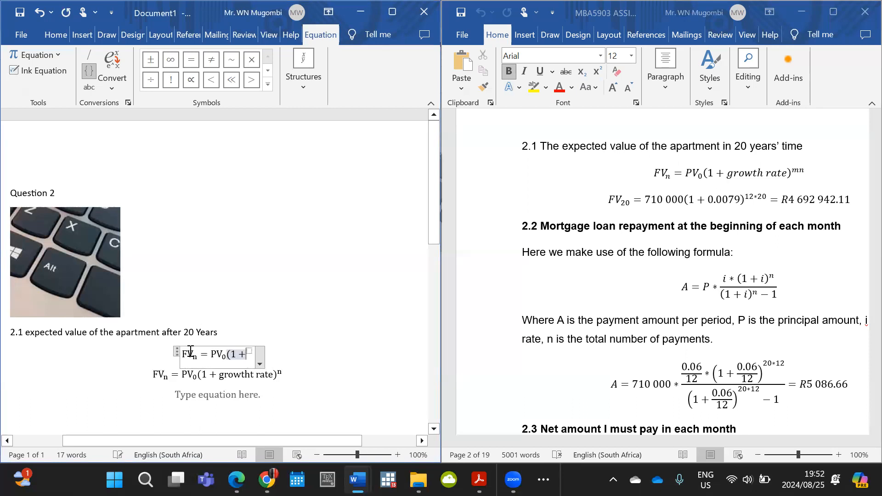
{"action": "type", "text": ")"}
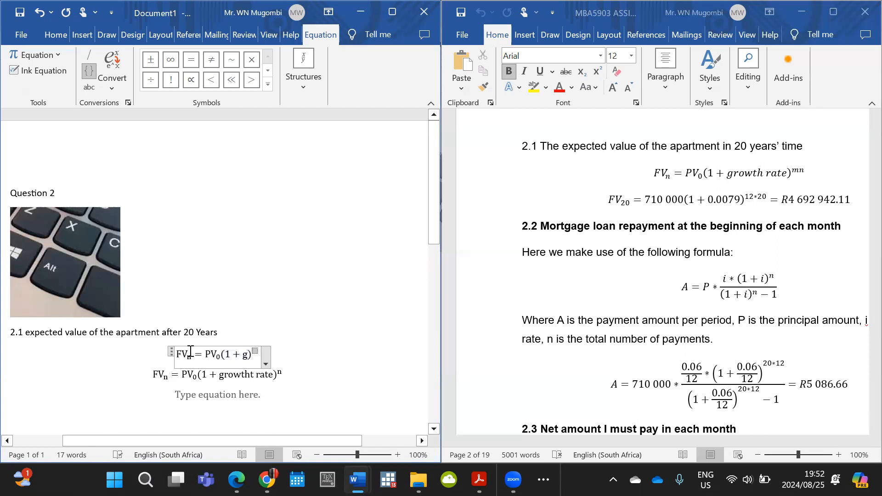
{"action": "type", "text": "^n"}
{"action": "key", "text": "Right"}
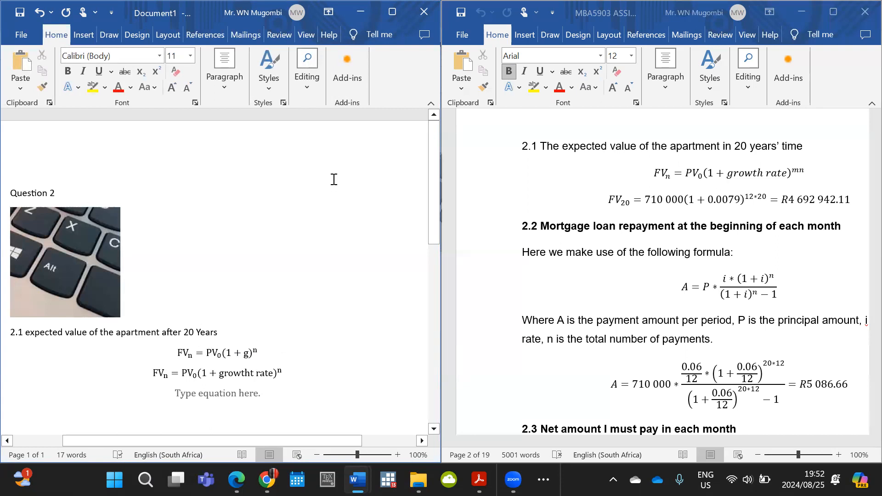
Step: Add a new line below the finished FV equation and insert an empty equation there
{"action": "mouse_move", "coordinate": [393, 11]}
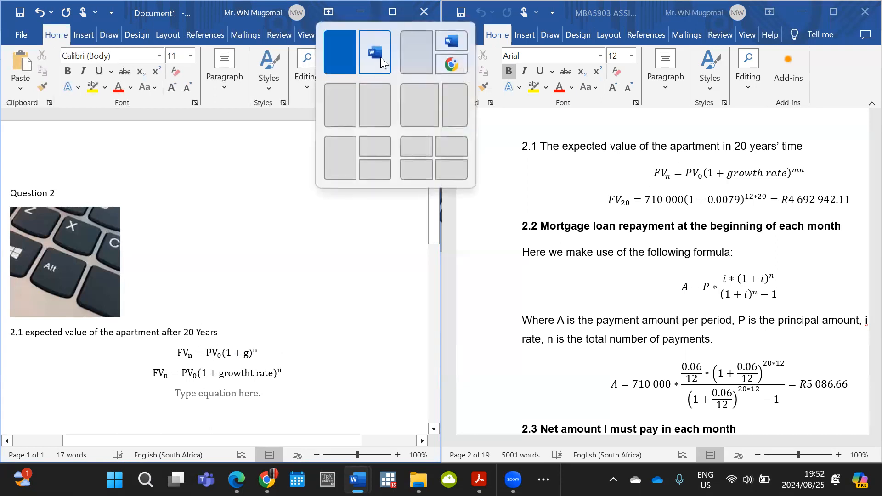
{"action": "left_click", "coordinate": [268, 343]}
{"action": "key", "text": "Return"}
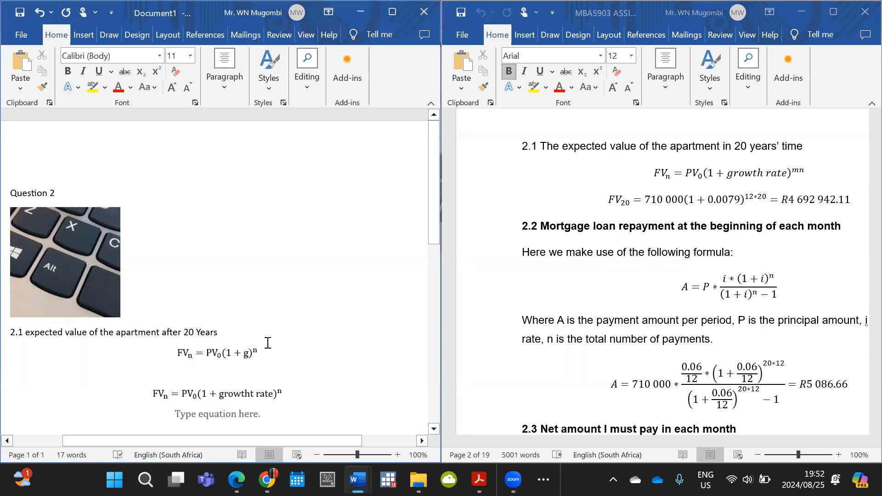
{"action": "key", "text": "alt+equal"}
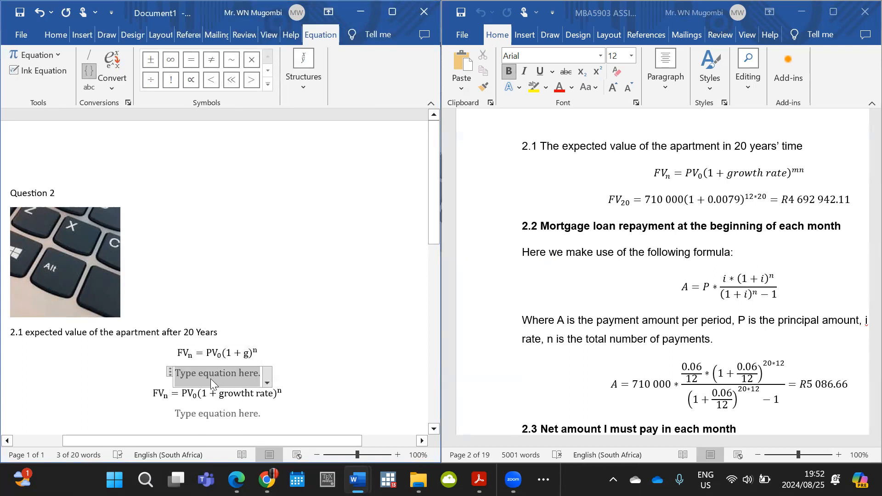
Step: Maximize the Document1 window and enter FV_n in LaTeX notation in the new equation, rendering it as a subscript
{"action": "left_click", "coordinate": [392, 11]}
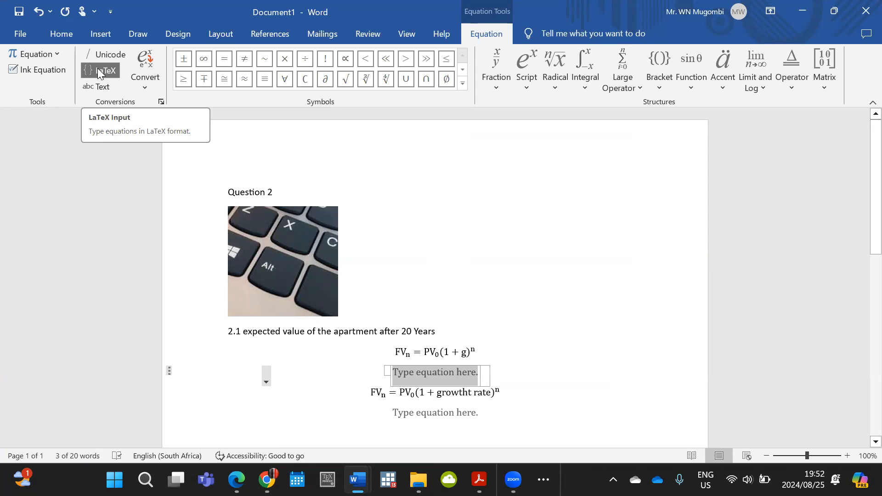
{"action": "left_click", "coordinate": [429, 378]}
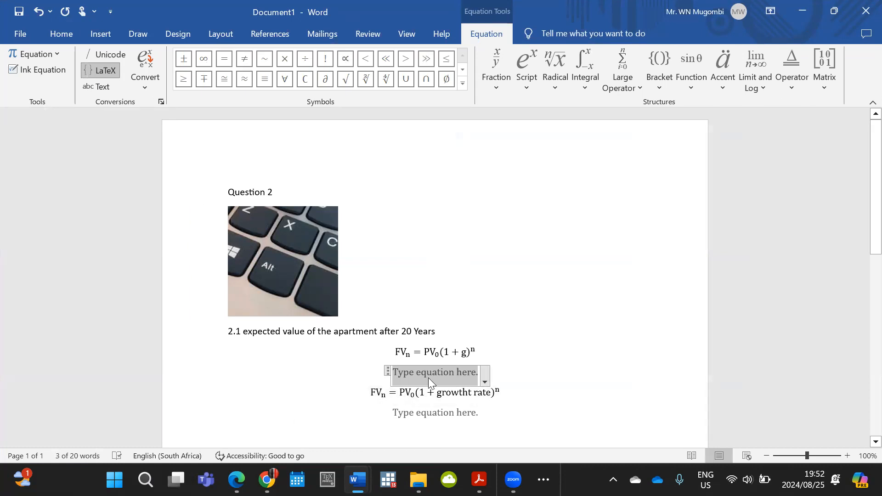
{"action": "type", "text": "FV_n"}
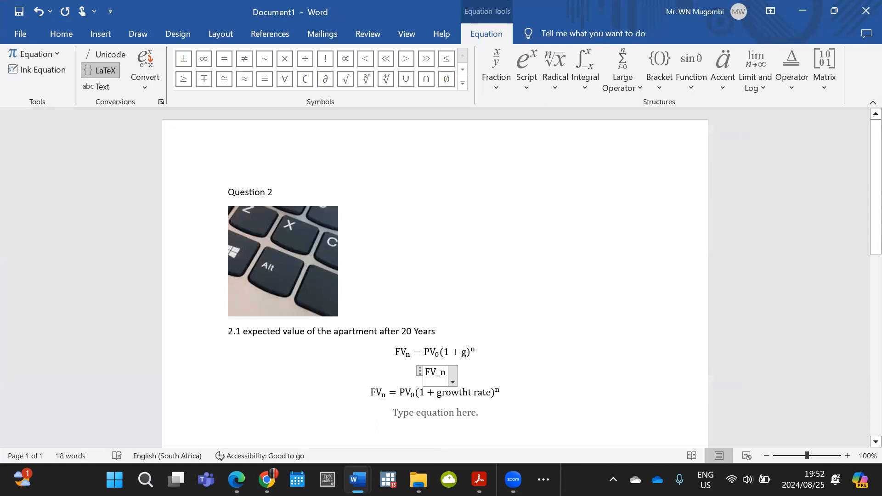
{"action": "key", "text": "Return"}
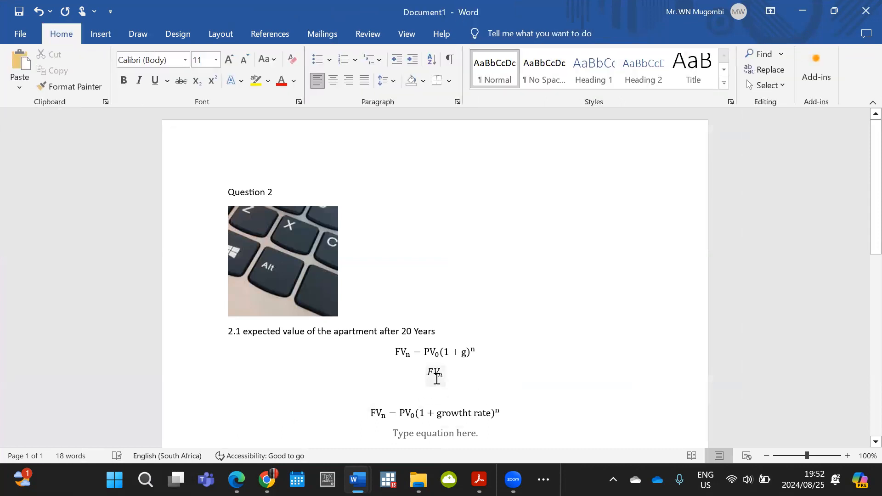
{"action": "left_click", "coordinate": [446, 374]}
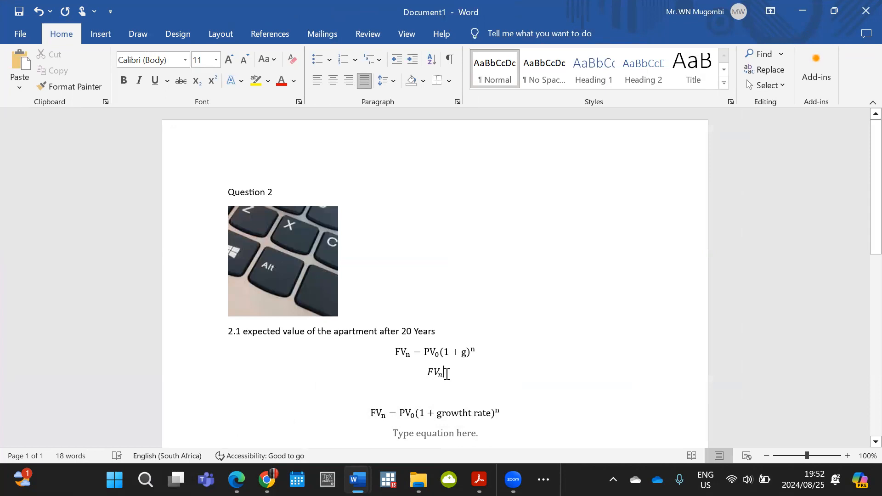
{"action": "type", "text": "="}
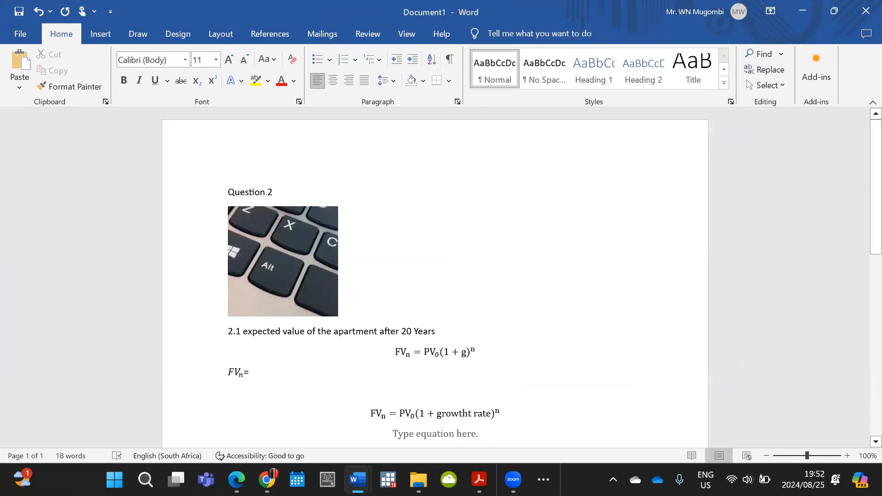
{"action": "key", "text": "BackSpace"}
Step: Continue the second equation after FV_n with = PV_0 in LaTeX notation and render it
{"action": "left_click", "coordinate": [439, 372]}
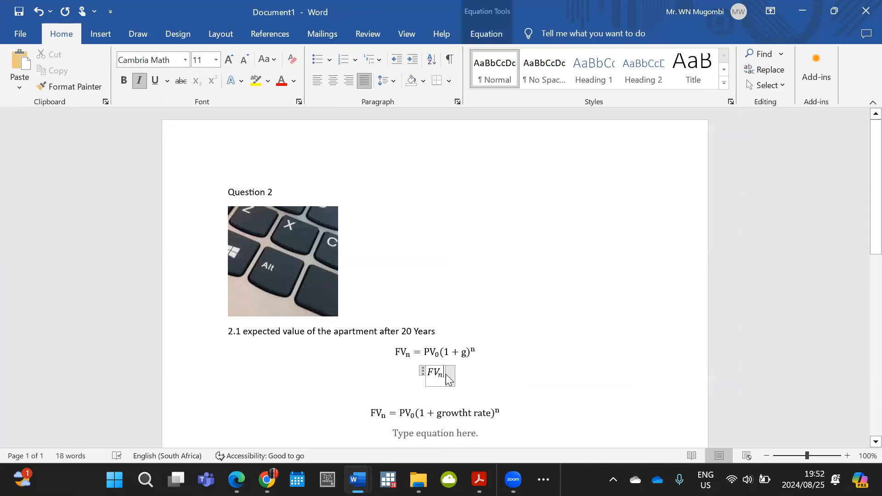
{"action": "type", "text": "= "}
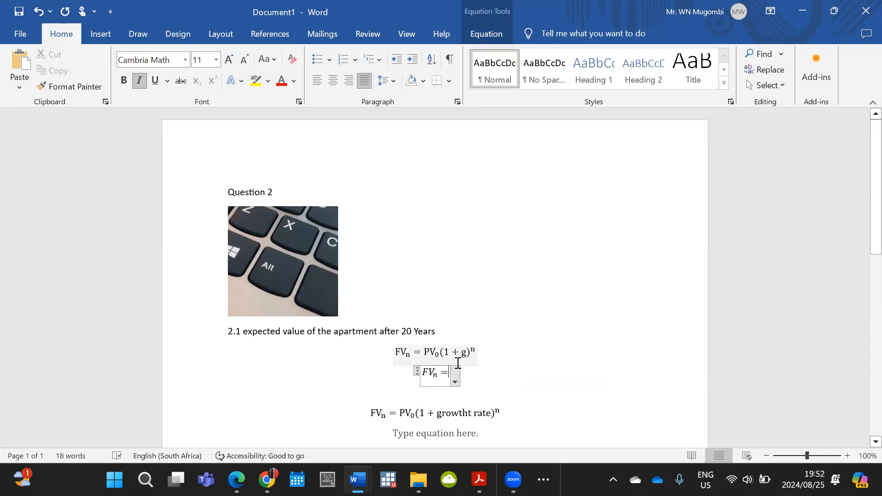
{"action": "type", "text": "PV_)"}
{"action": "key", "text": "BackSpace"}
{"action": "type", "text": "0"}
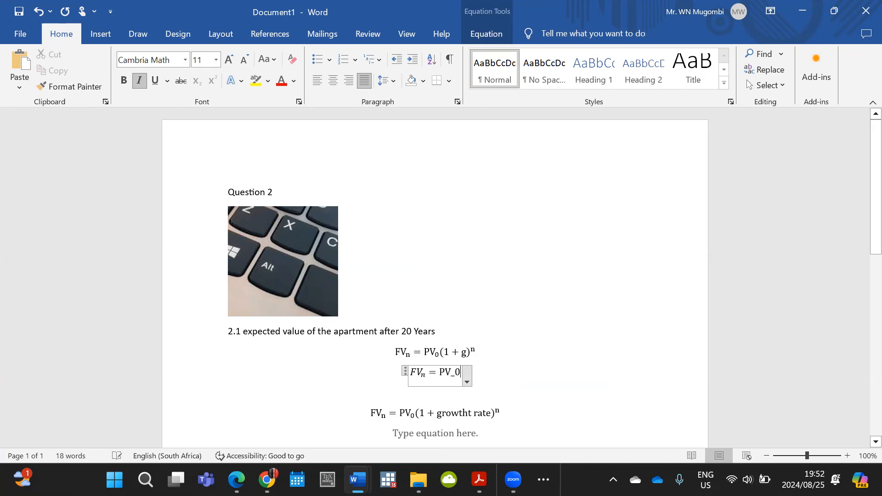
{"action": "key", "text": "Return"}
Step: Append (1 + g) after PV_0 on the baseline of the second equation
{"action": "left_click", "coordinate": [455, 375]}
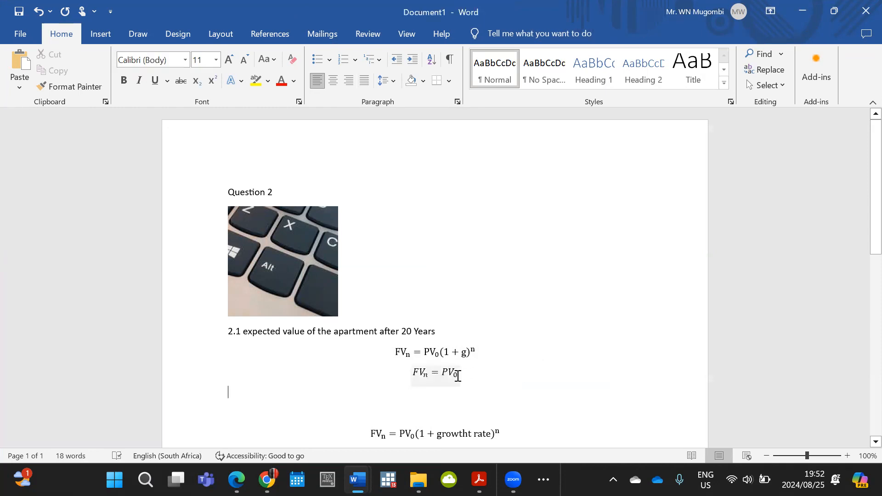
{"action": "type", "text": "(1"}
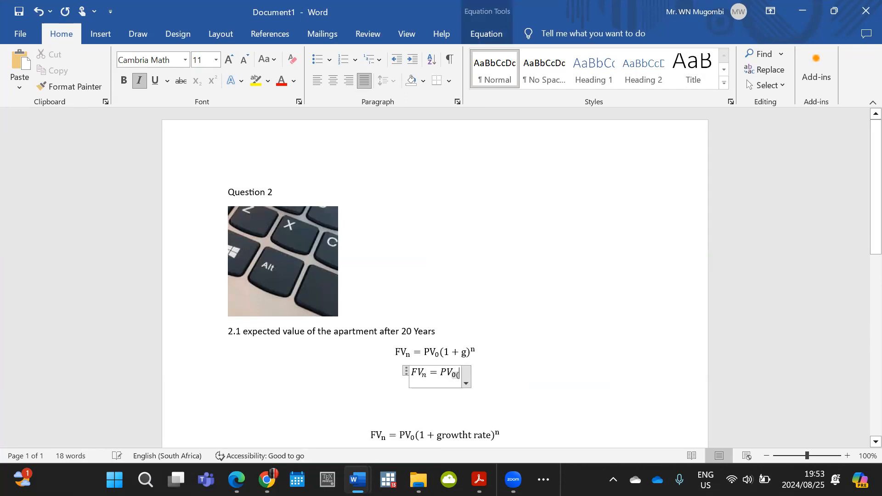
{"action": "key", "text": "BackSpace"}
{"action": "key", "text": "BackSpace"}
{"action": "key", "text": "Right"}
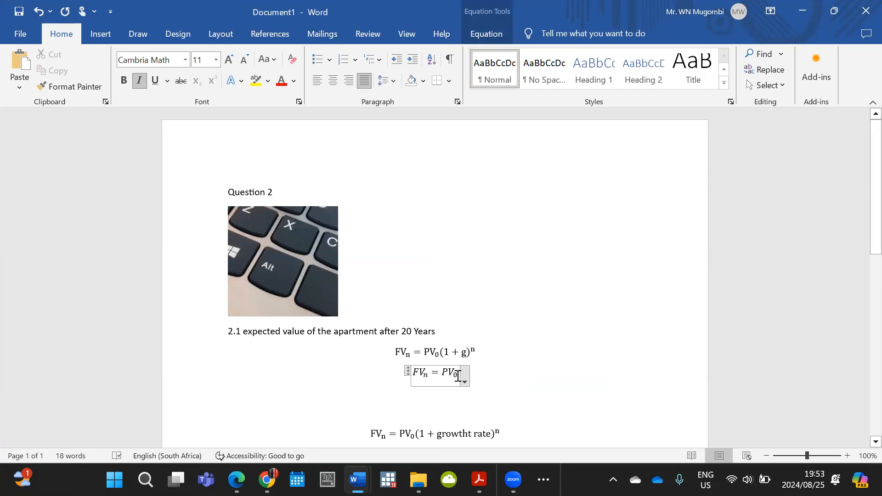
{"action": "type", "text": "(1 "}
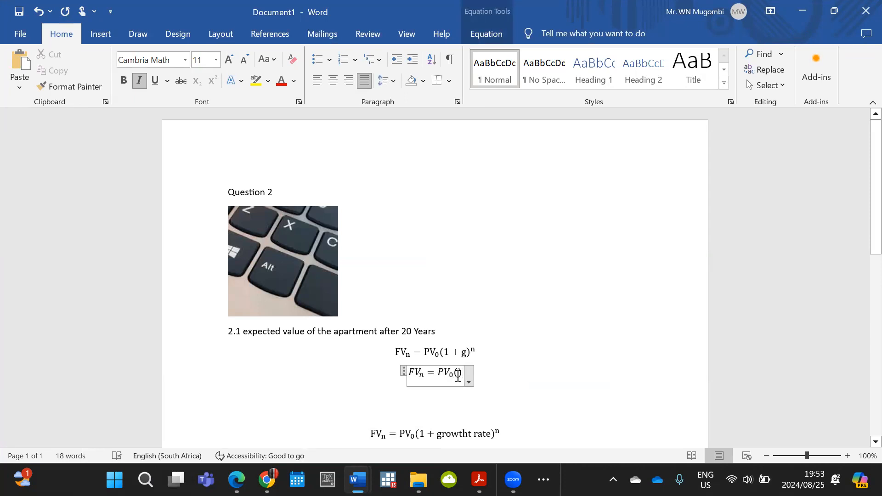
{"action": "type", "text": "+ g)"}
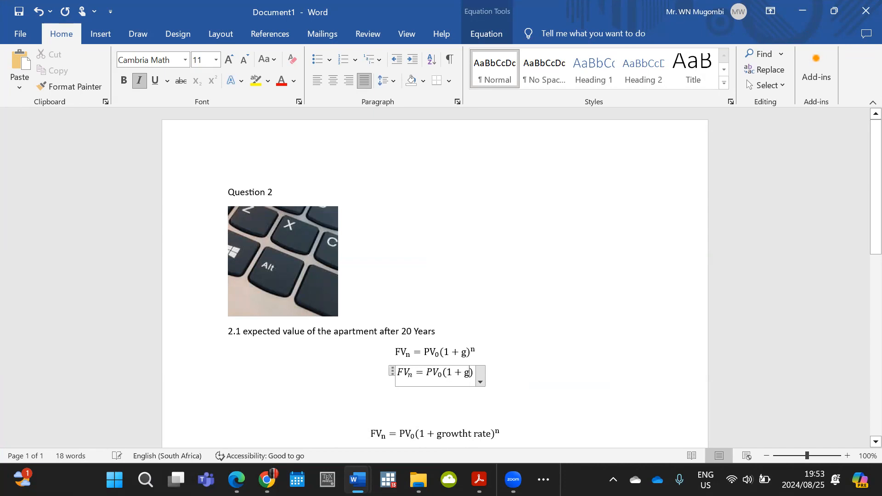
Step: Raise (1 + g) in the second equation to the power n with ^n in LaTeX notation and render it
{"action": "type", "text": "^"}
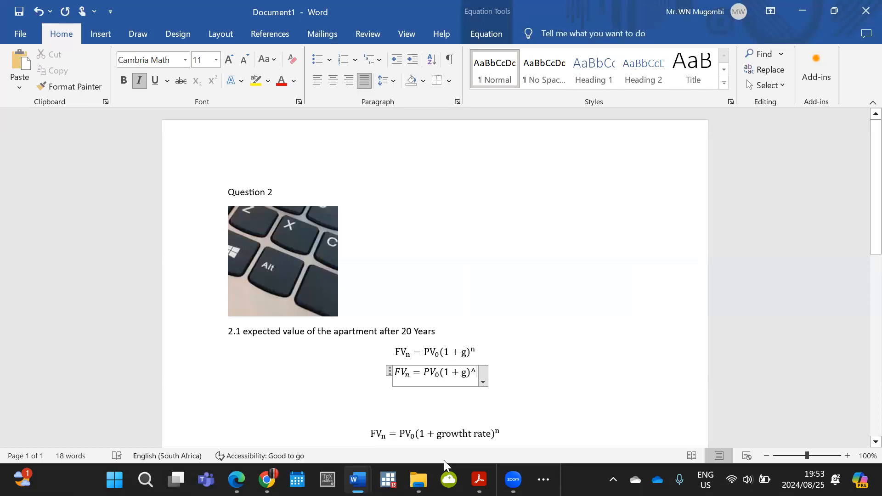
{"action": "type", "text": "n"}
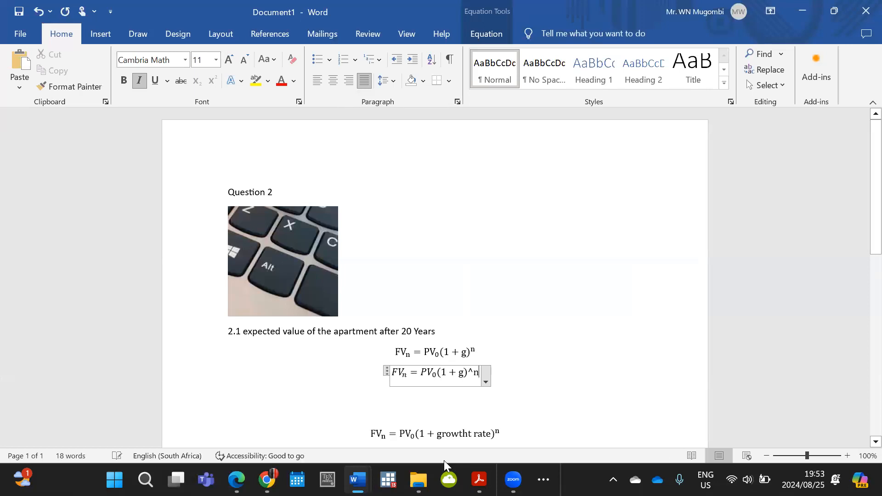
{"action": "key", "text": "Down"}
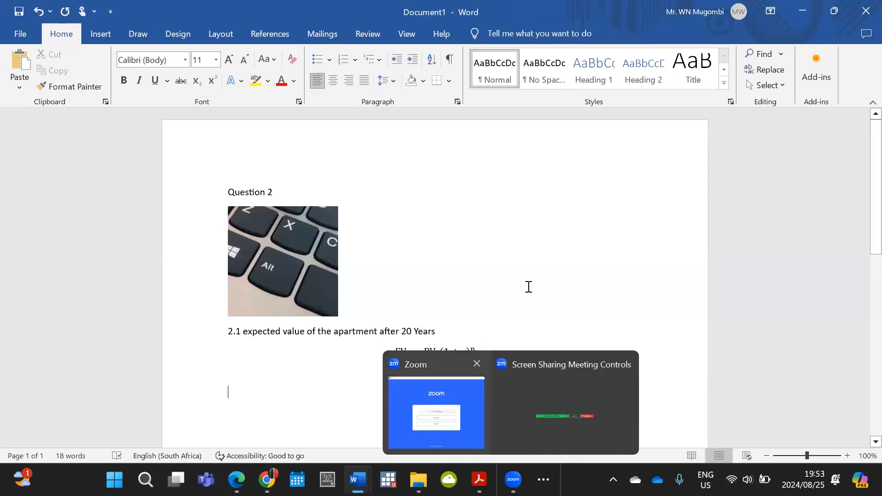
{"action": "left_click", "coordinate": [550, 326]}
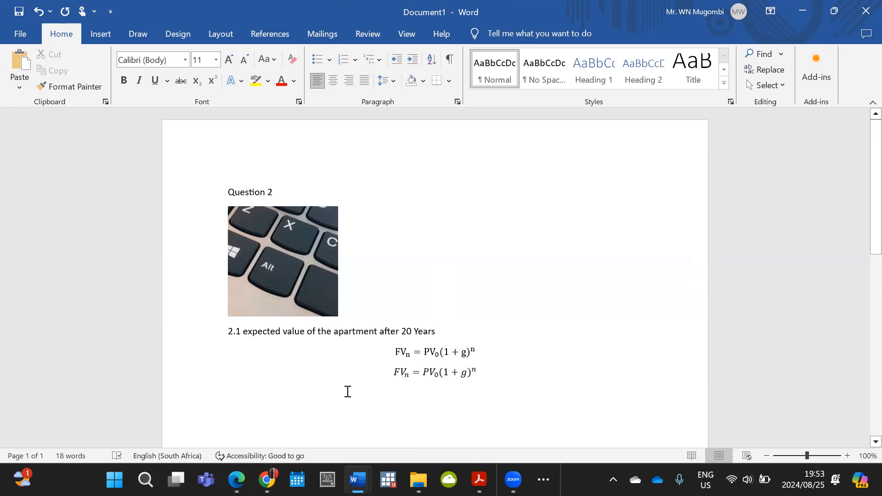
Step: Arrange Document1 side by side with the MBA5903 assignment document and bring its section 2.2 mortgage formula into view
{"action": "mouse_move", "coordinate": [830, 12]}
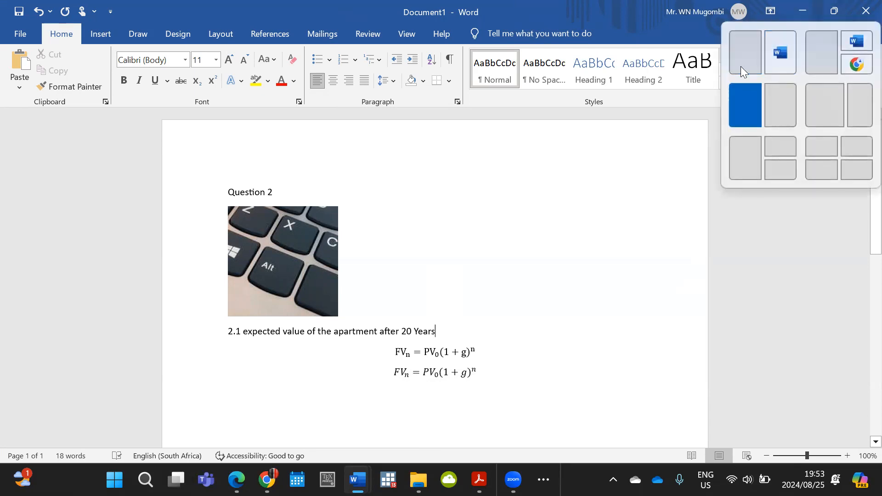
{"action": "left_click", "coordinate": [745, 46]}
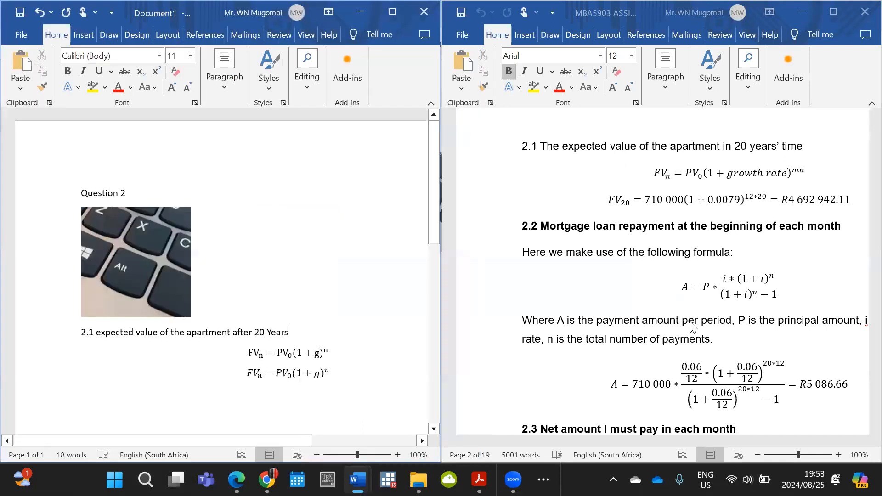
{"action": "scroll", "coordinate": [692, 327], "scroll_direction": "down", "scroll_amount": 2}
Step: Insert a new equation below the second FV equation in Document1 and enter A = P*
{"action": "left_click", "coordinate": [337, 379]}
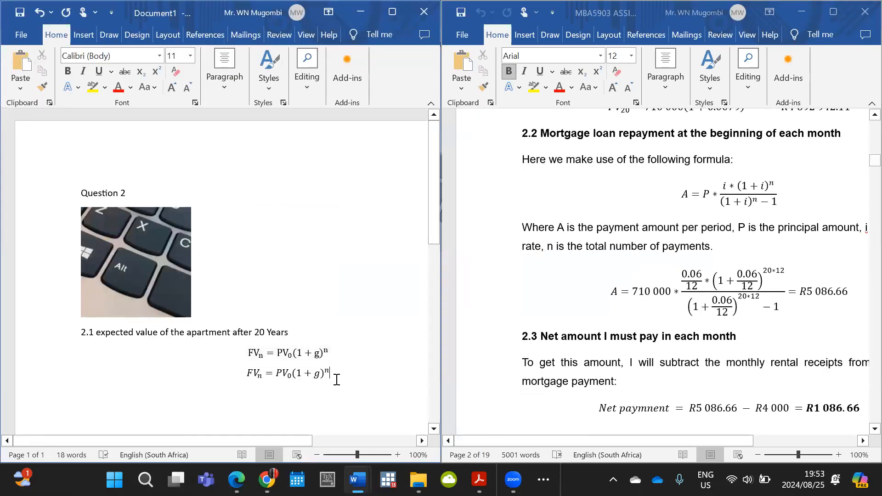
{"action": "key", "text": "Return"}
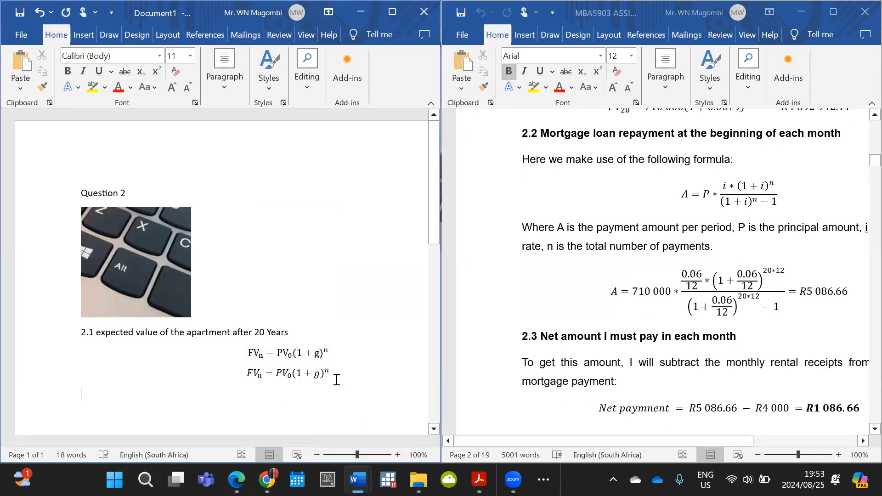
{"action": "key", "text": "alt+equal"}
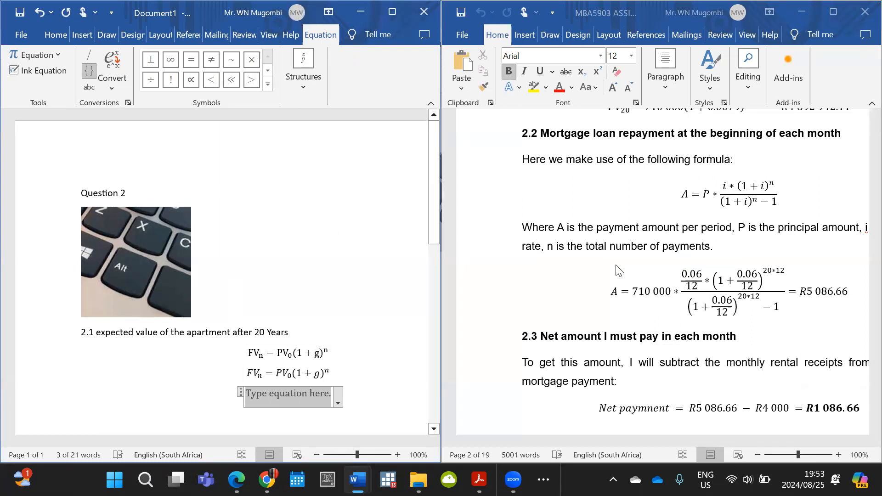
{"action": "type", "text": "A = P"}
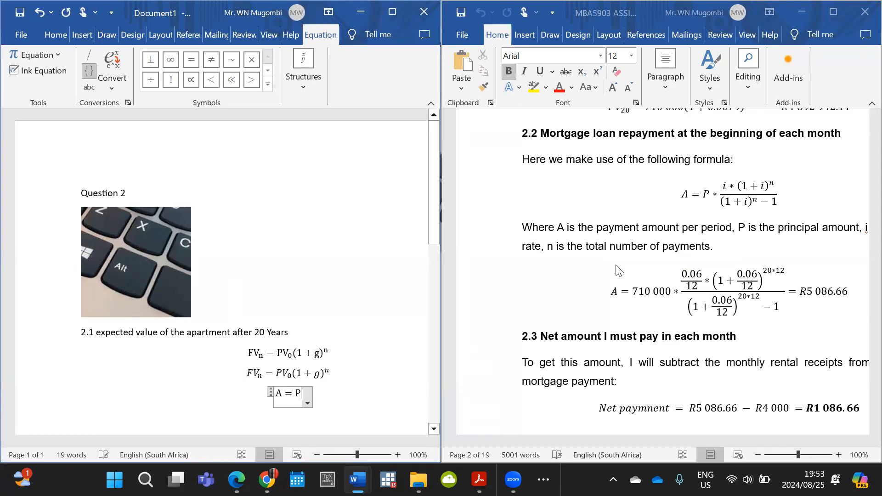
{"action": "type", "text": "*"}
Step: Insert a stacked fraction after A = P* and place a superscript structure in its numerator
{"action": "left_click", "coordinate": [302, 65]}
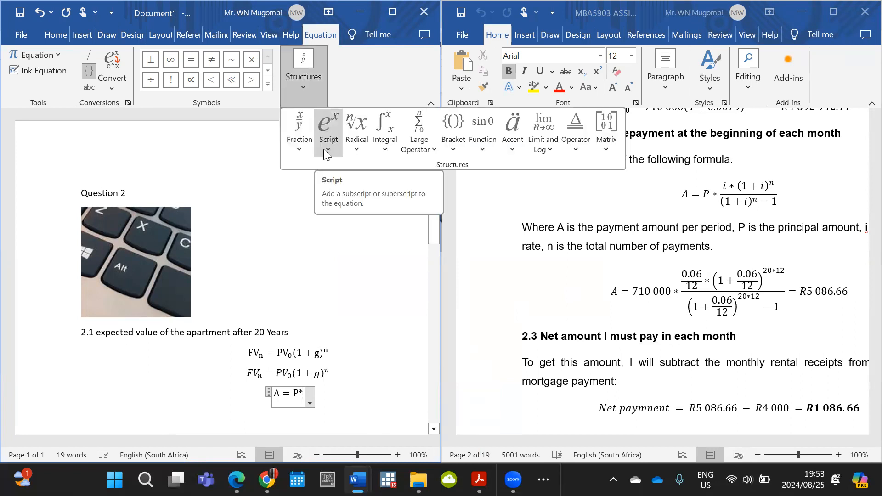
{"action": "left_click", "coordinate": [299, 135]}
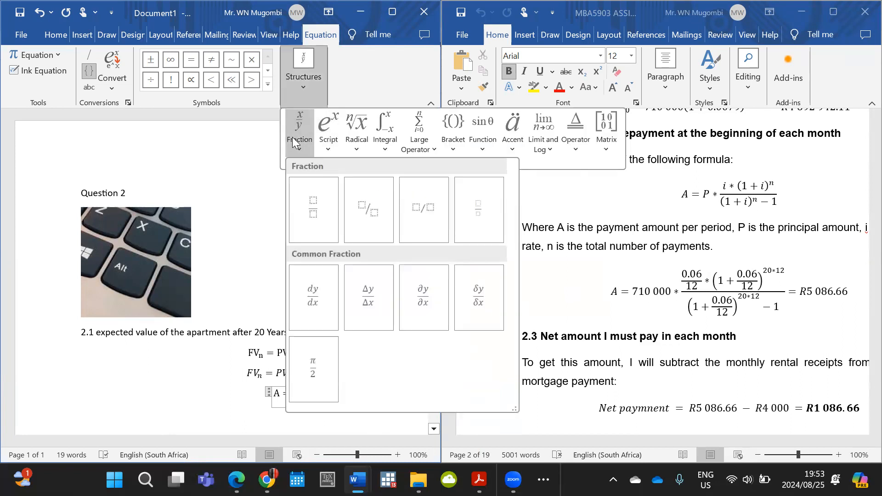
{"action": "left_click", "coordinate": [310, 210]}
{"action": "left_click", "coordinate": [303, 391]}
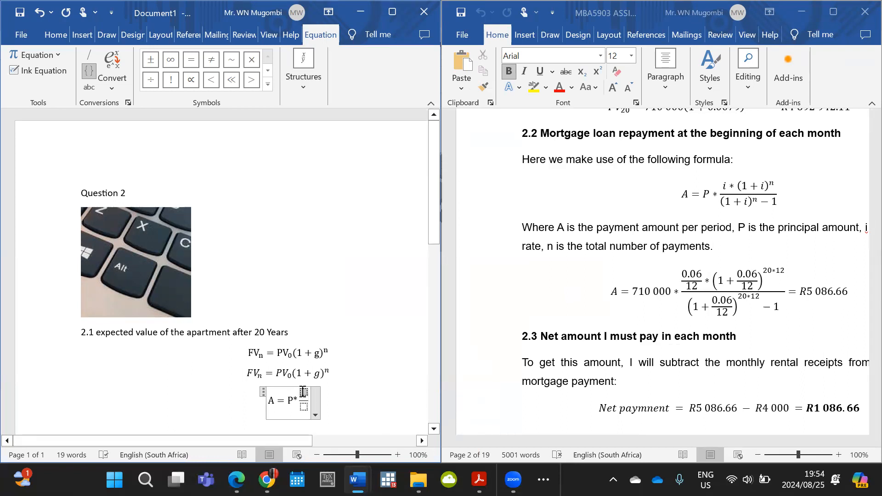
{"action": "left_click", "coordinate": [306, 59]}
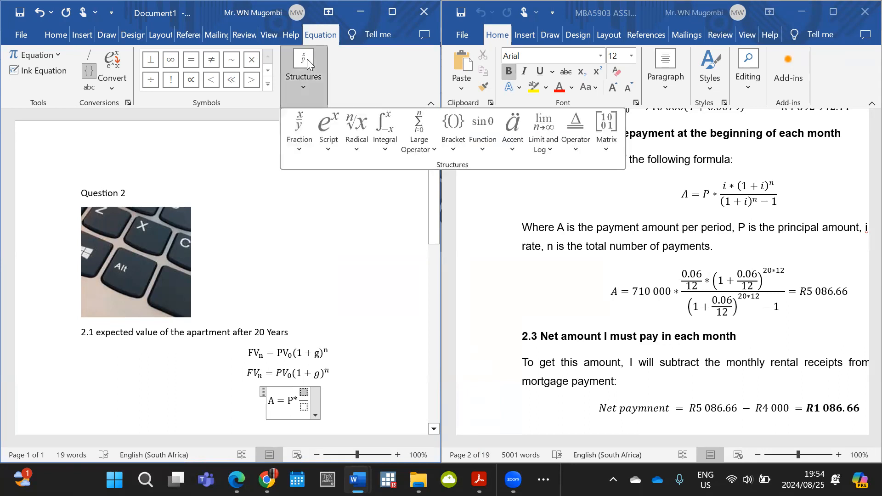
{"action": "left_click", "coordinate": [332, 149]}
{"action": "left_click", "coordinate": [337, 213]}
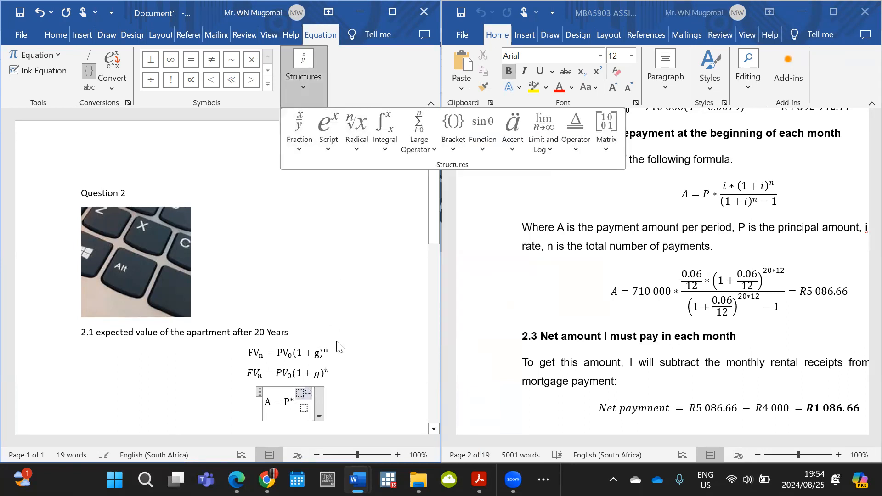
Step: Insert a superscript structure in the fraction's empty denominator
{"action": "left_click", "coordinate": [307, 411]}
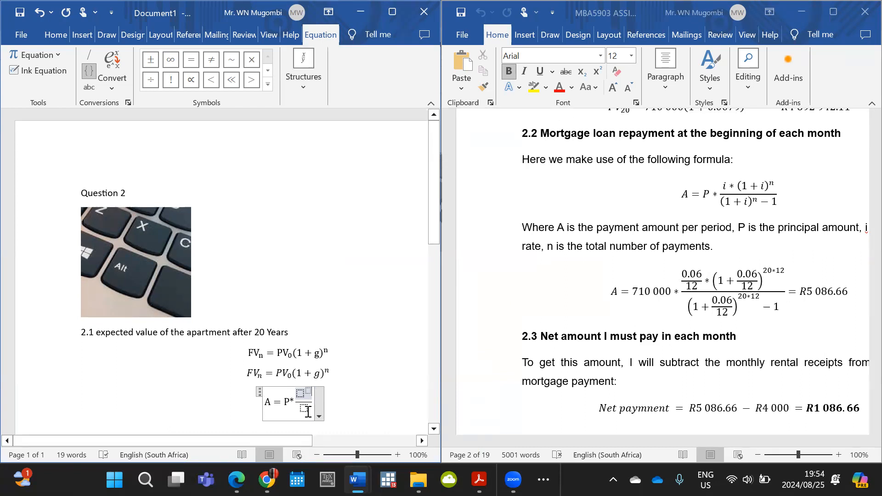
{"action": "left_click", "coordinate": [305, 410]}
{"action": "left_click", "coordinate": [302, 64]}
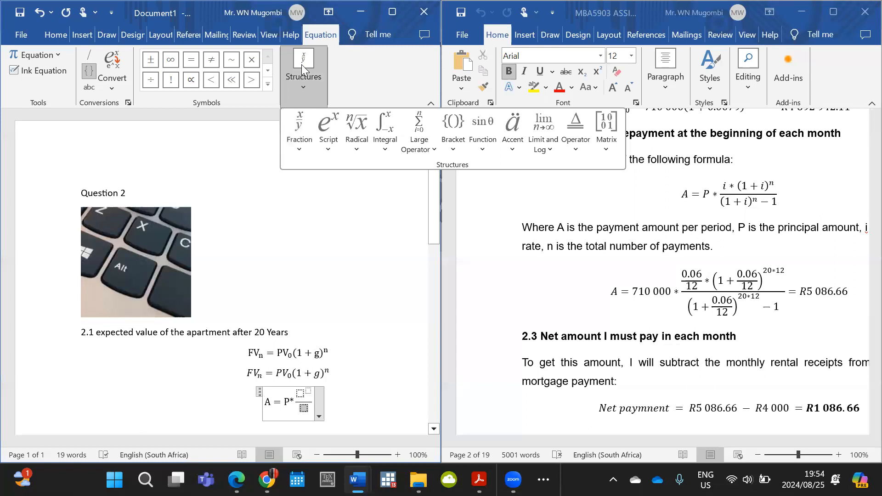
{"action": "left_click", "coordinate": [320, 130]}
{"action": "left_click", "coordinate": [351, 205]}
Step: Fill the fraction's numerator with i*(1 + i) as the base and n as the exponent
{"action": "left_click", "coordinate": [308, 396]}
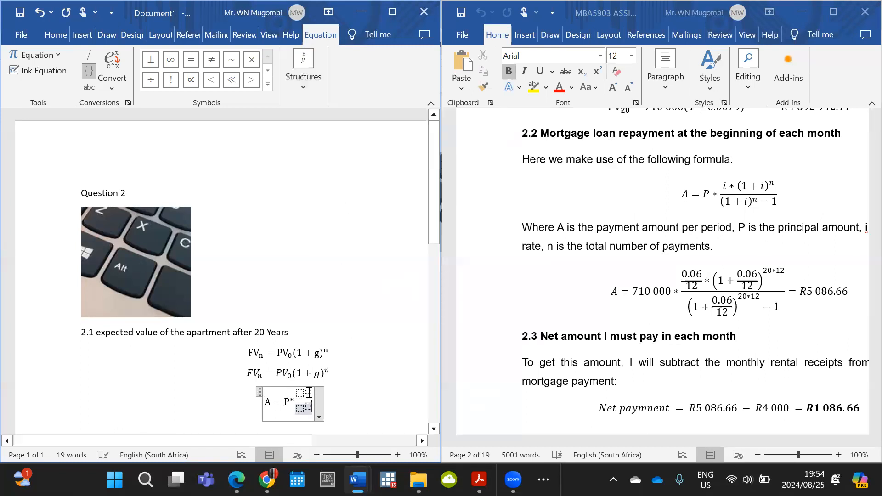
{"action": "type", "text": "i"}
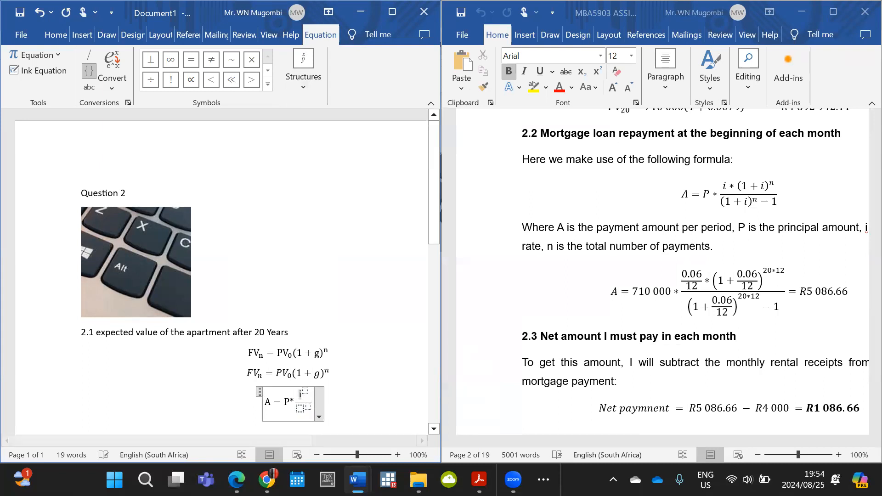
{"action": "type", "text": "*"}
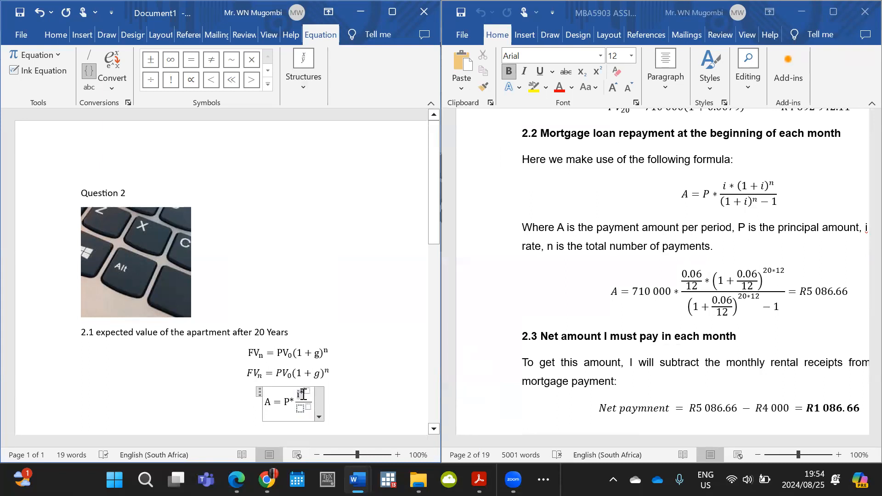
{"action": "type", "text": "(1 + i)n"}
{"action": "key", "text": "Right"}
Step: Fill the fraction's denominator with (1 + i)^n-1 and finish the equation with a new line
{"action": "key", "text": "Down"}
{"action": "key", "text": "Up"}
{"action": "key", "text": "Down"}
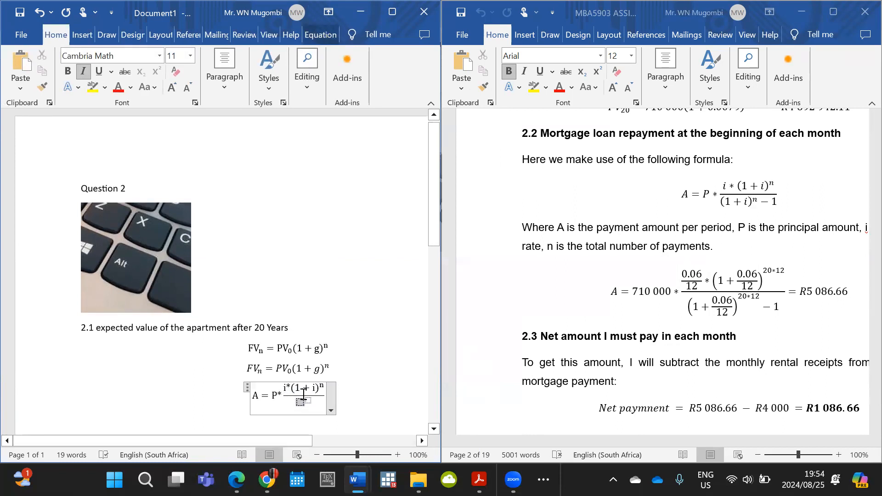
{"action": "type", "text": "(1 + "}
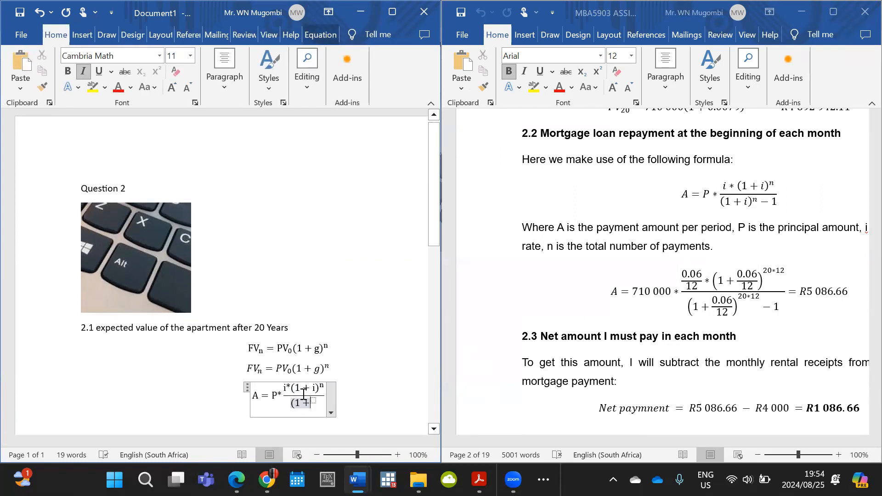
{"action": "type", "text": "i)^n"}
{"action": "key", "text": "Right"}
{"action": "type", "text": "-1"}
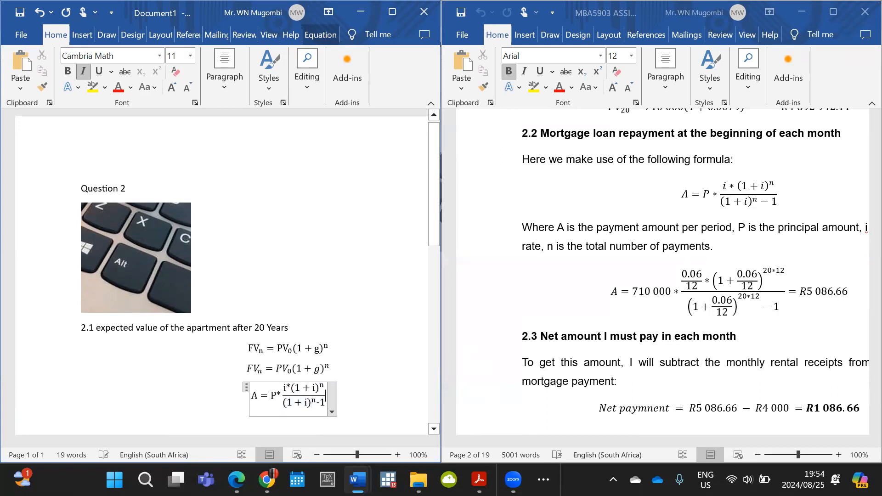
{"action": "key", "text": "Return"}
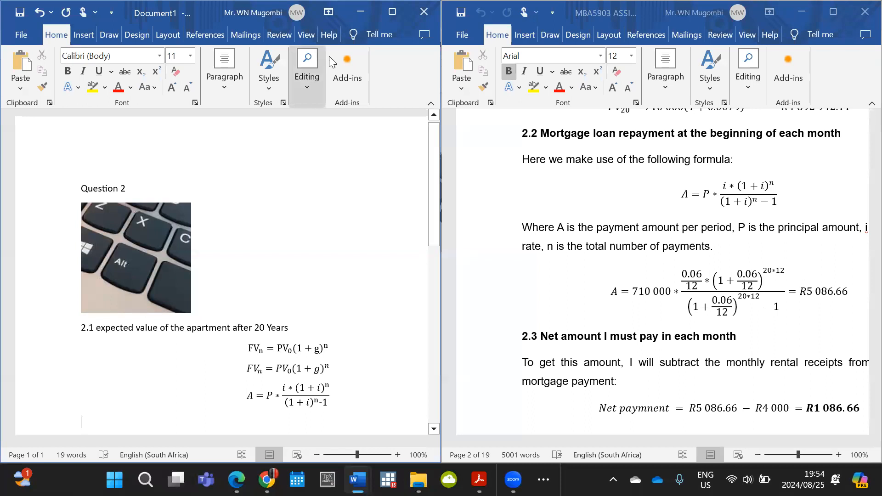
{"action": "left_click", "coordinate": [283, 369]}
{"action": "left_click", "coordinate": [292, 392]}
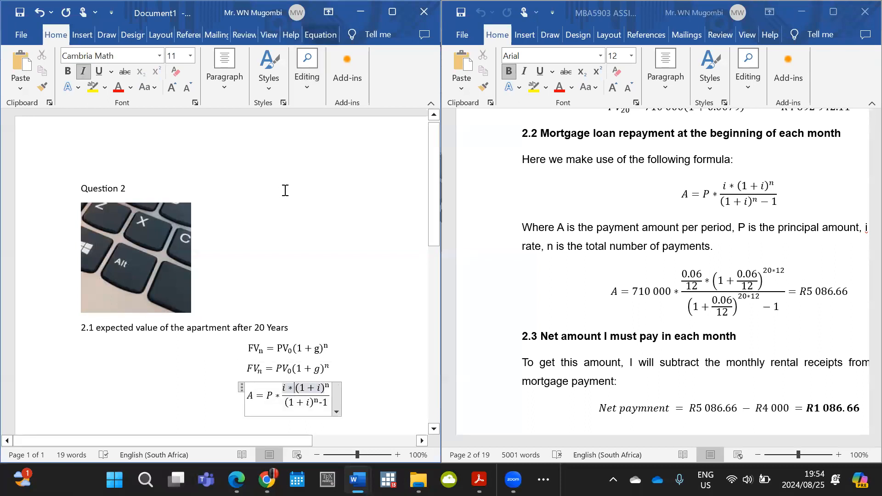
{"action": "left_click", "coordinate": [316, 36]}
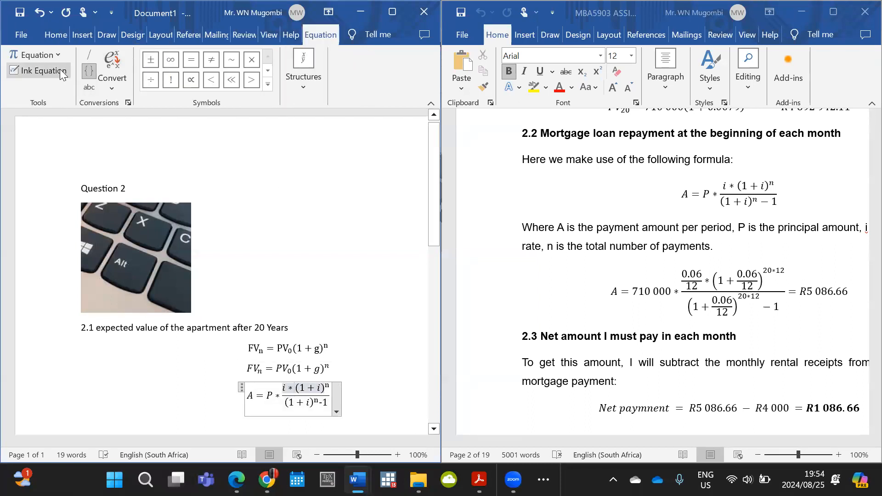
Step: Add a new line below the A = P* payment formula and insert an empty equation there
{"action": "left_click", "coordinate": [375, 398]}
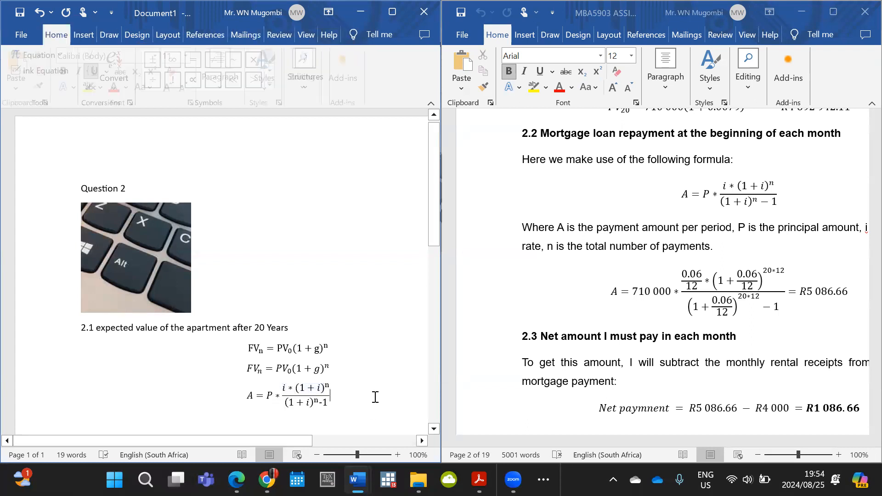
{"action": "key", "text": "Return"}
{"action": "key", "text": "alt+equal"}
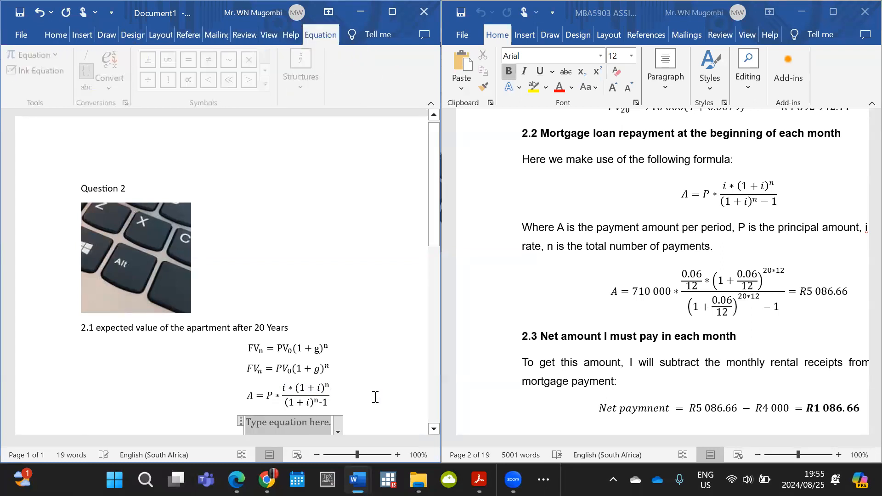
{"action": "scroll", "coordinate": [335, 418], "scroll_direction": "down", "scroll_amount": 5}
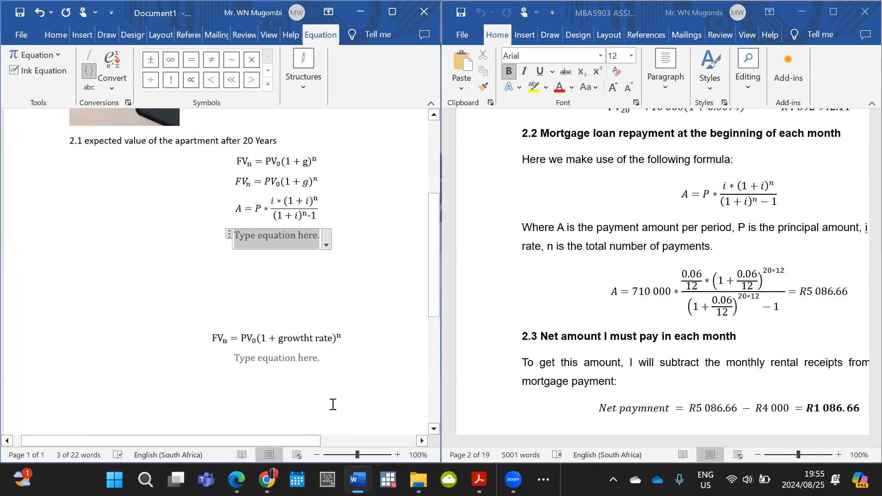
{"action": "scroll", "coordinate": [279, 266], "scroll_direction": "up", "scroll_amount": 1}
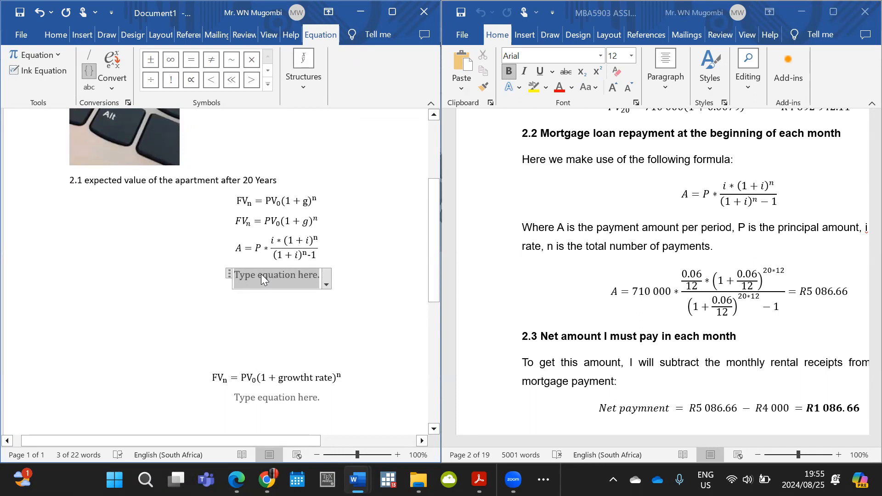
Step: Begin the empty equation in LaTeX form as A = P*\frac{}{} with both fraction arguments left blank
{"action": "type", "text": "A = "}
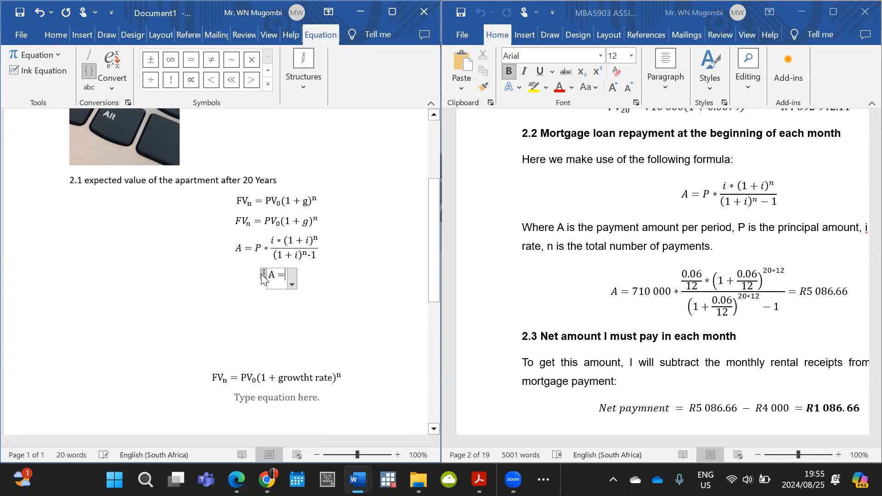
{"action": "type", "text": "P"}
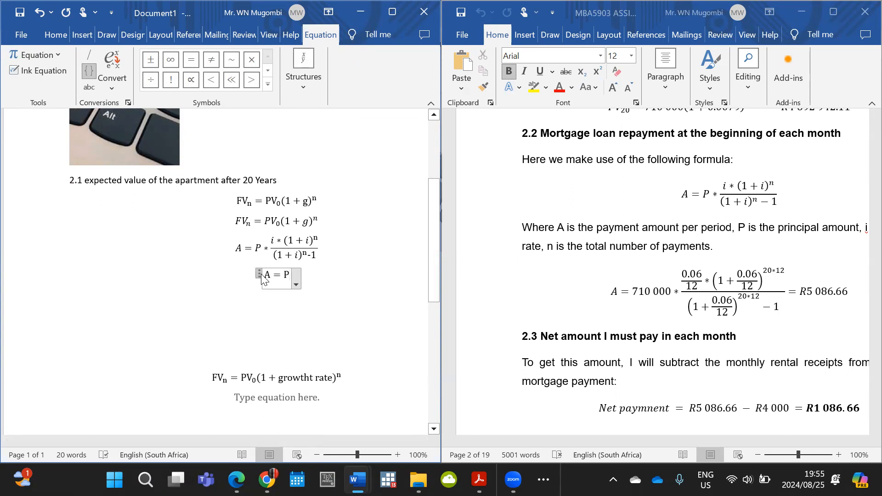
{"action": "type", "text": "*/"}
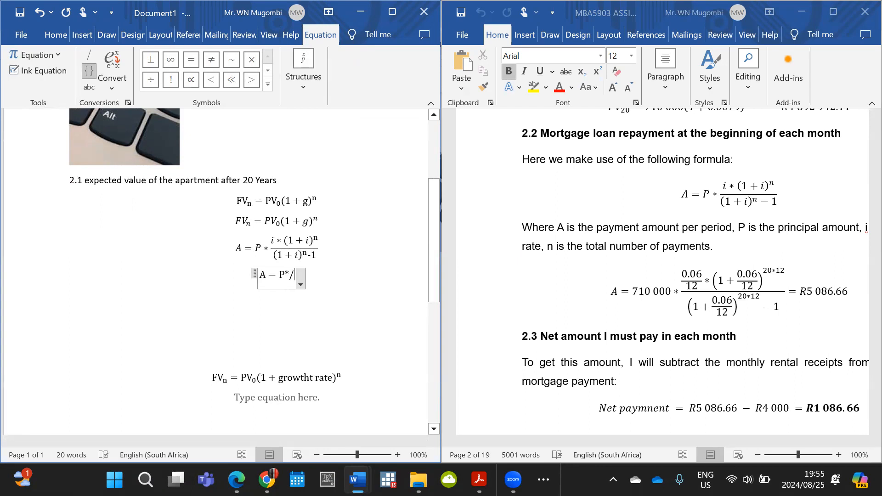
{"action": "key", "text": "BackSpace"}
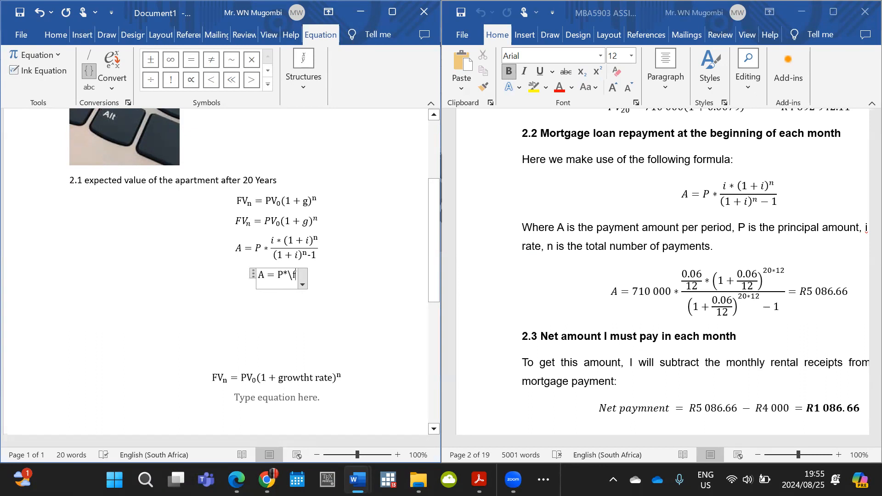
{"action": "type", "text": "rac"}
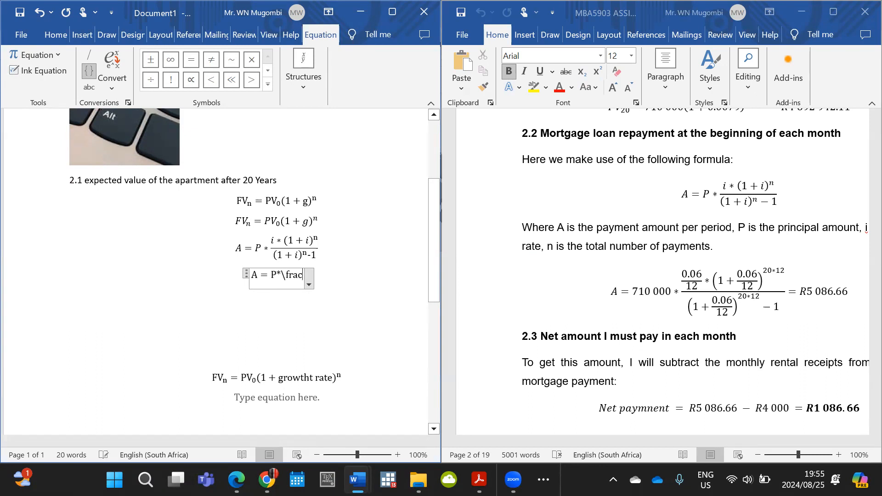
{"action": "type", "text": "{}{}"}
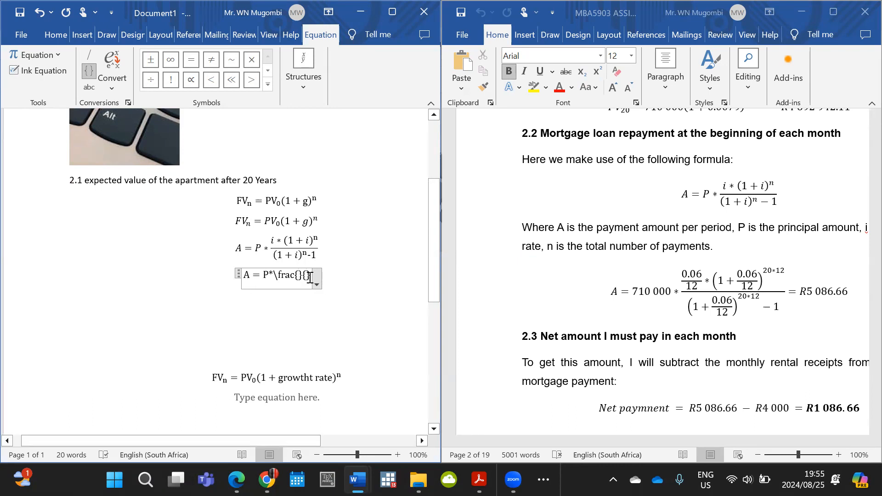
Step: Fill the numerator braces of the LaTeX fraction with i*(1 + i)^n
{"action": "type", "text": "i"}
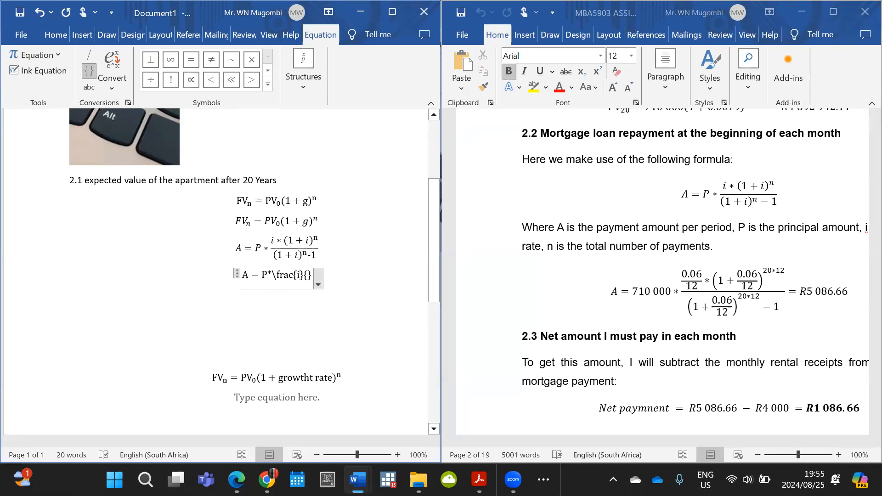
{"action": "type", "text": "*"}
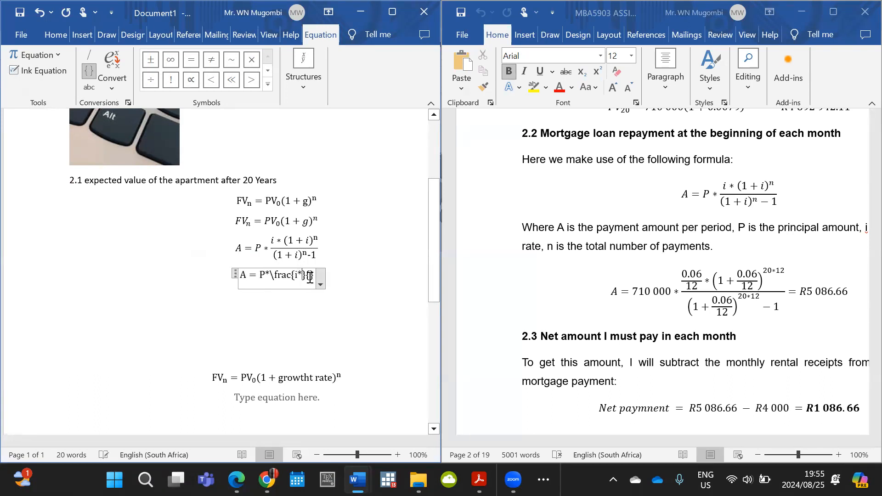
{"action": "type", "text": "(1 + "}
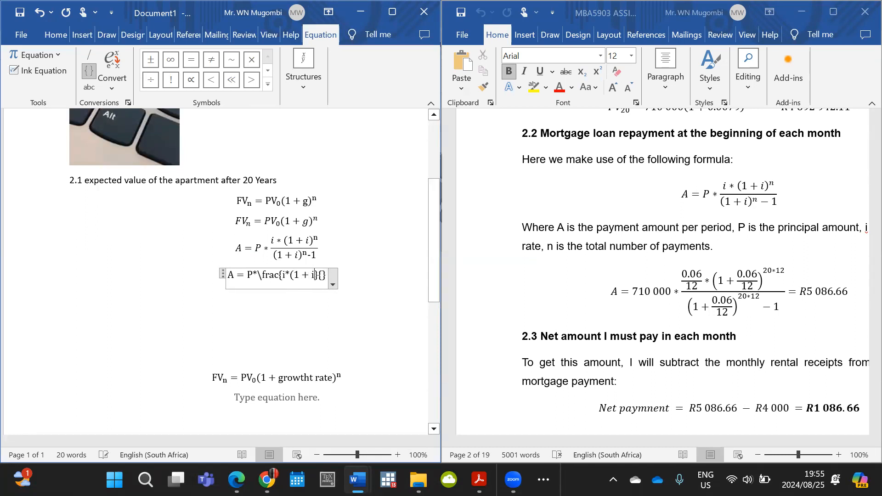
{"action": "type", "text": "i)"}
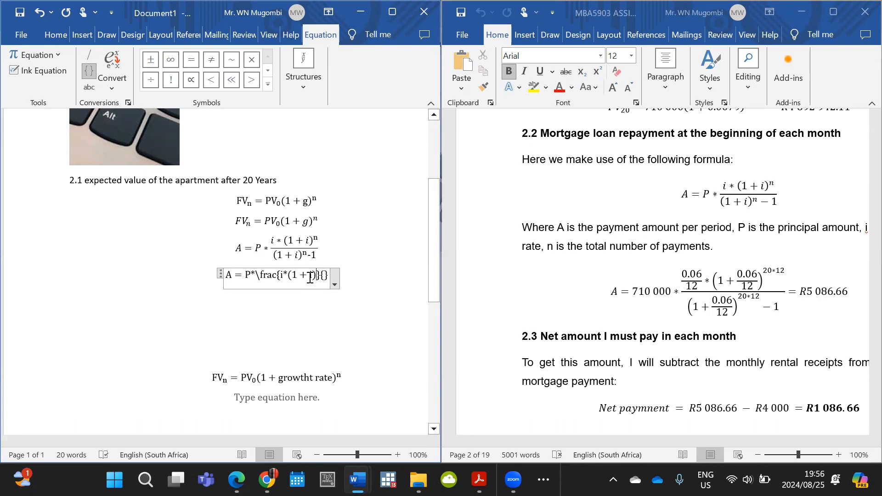
{"action": "type", "text": "^"}
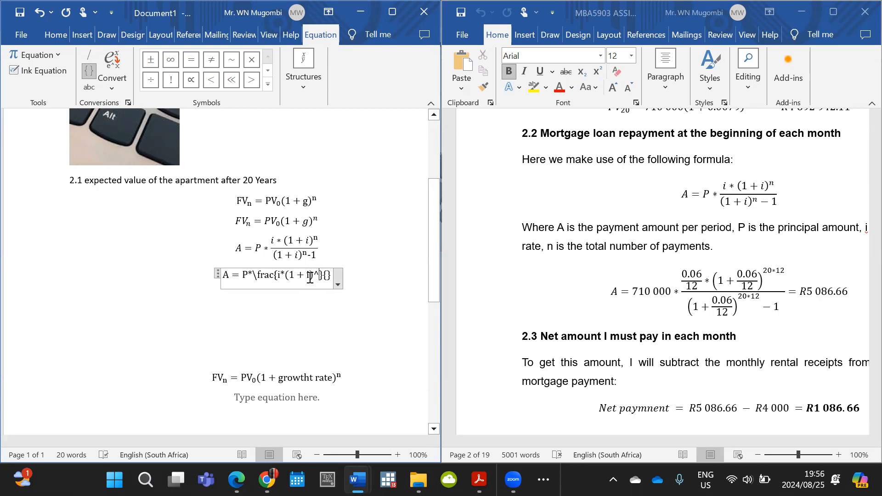
{"action": "type", "text": "n}{"}
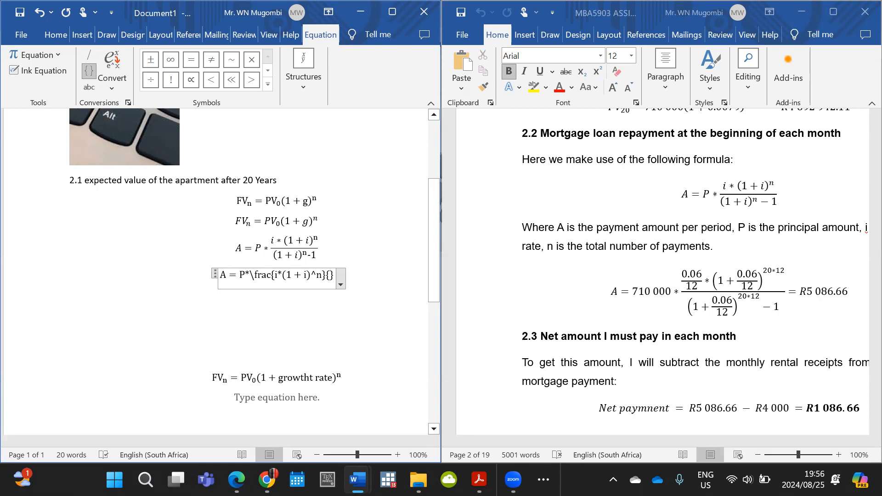
Step: Fill the denominator braces with (1 + i)^n-1 and convert the LaTeX line into a built-up equation
{"action": "type", "text": "(1)"}
{"action": "key", "text": "Left"}
{"action": "type", "text": "1 + i)"}
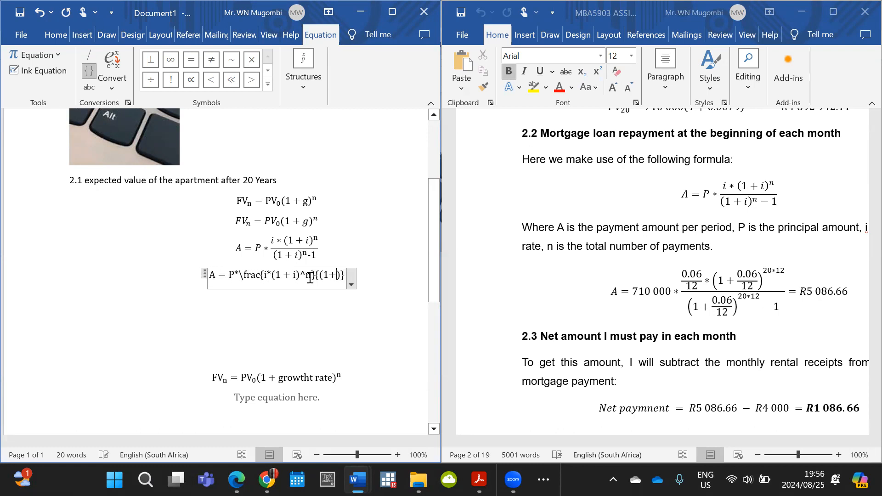
{"action": "key", "text": "Right"}
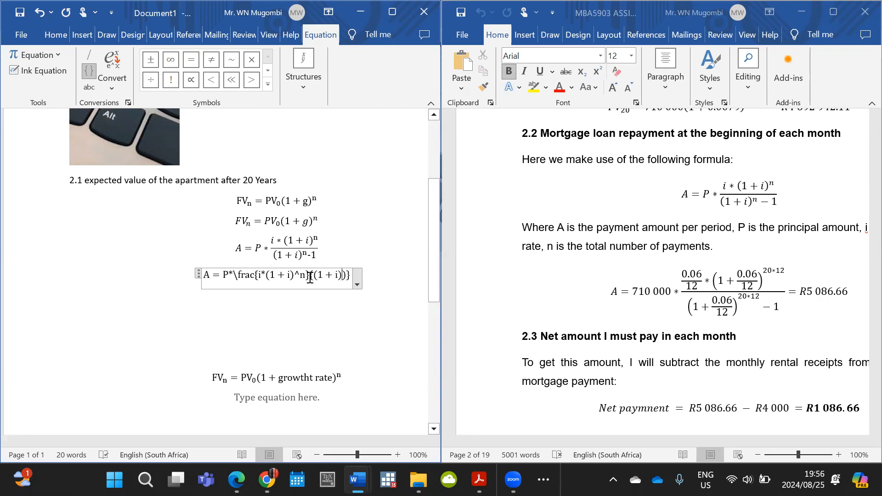
{"action": "type", "text": "^"}
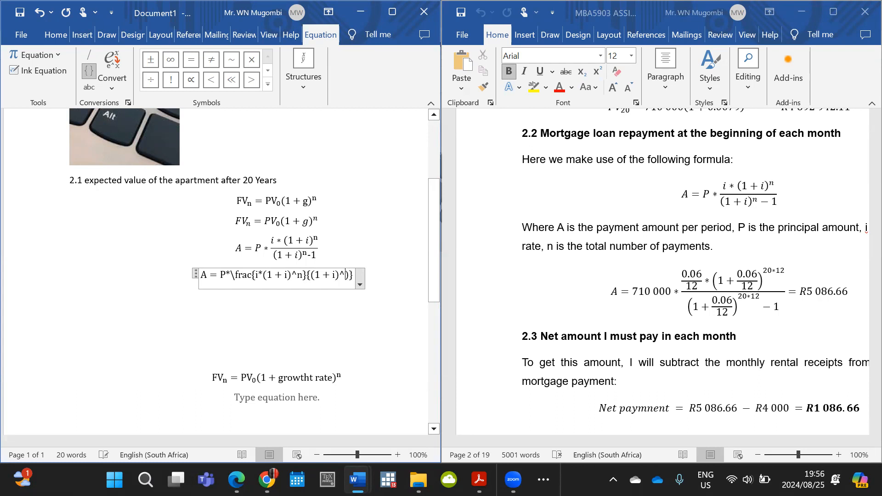
{"action": "type", "text": "n"}
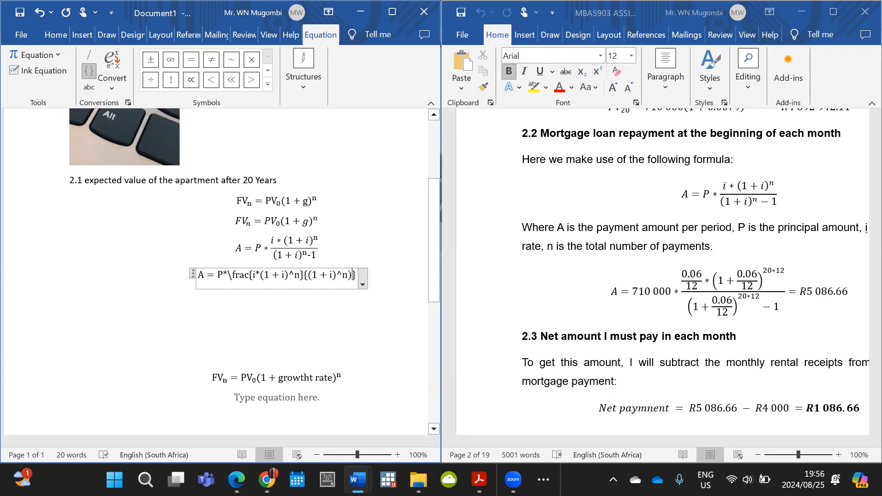
{"action": "key", "text": "Delete"}
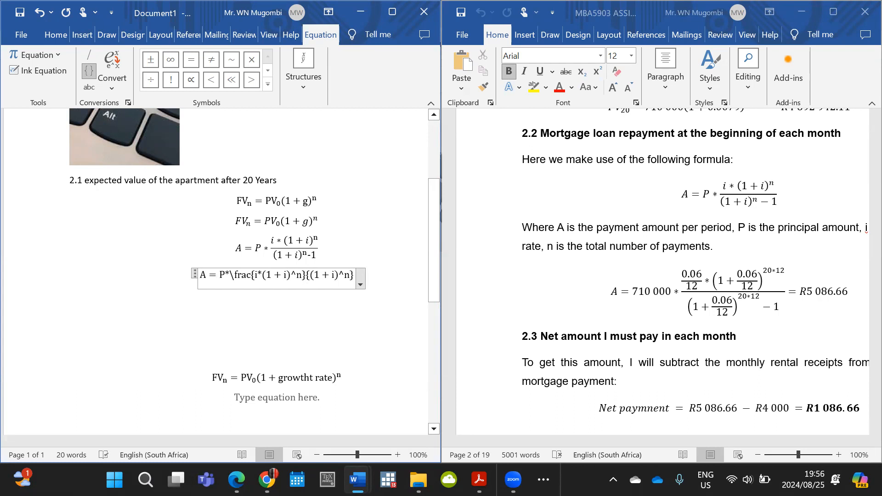
{"action": "type", "text": "-1"}
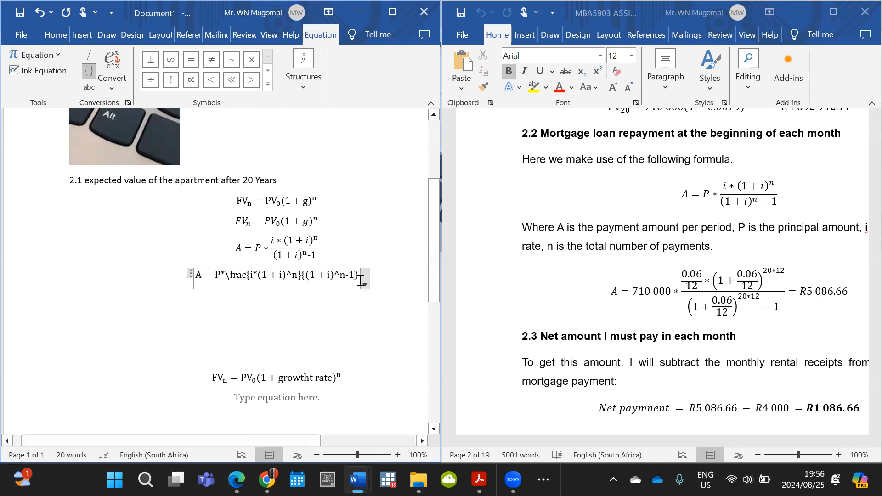
{"action": "key", "text": "Return"}
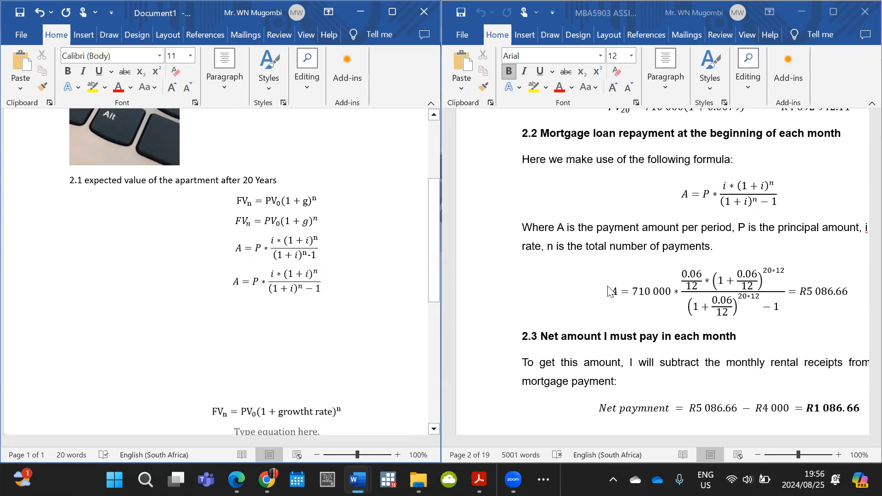
Step: Insert a new equation below the repayment formula and enter A = 710 000*\frac{}{} in it
{"action": "key", "text": "alt+equal"}
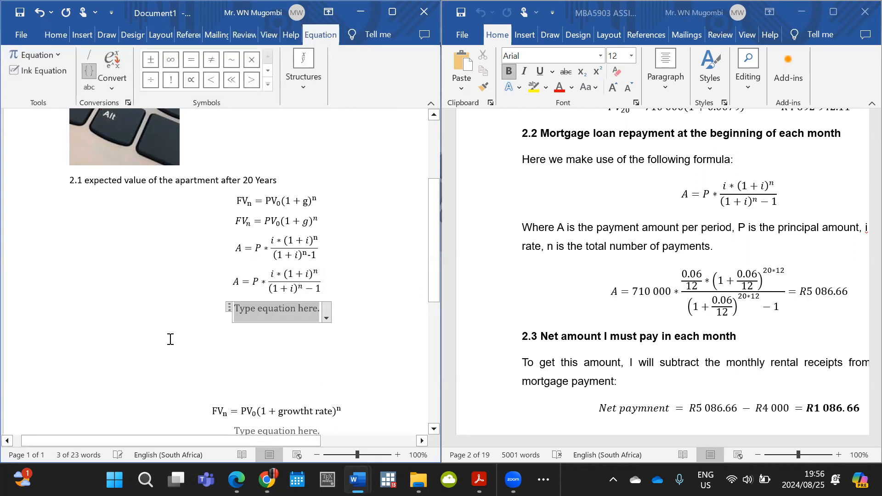
{"action": "type", "text": "A = 7000"}
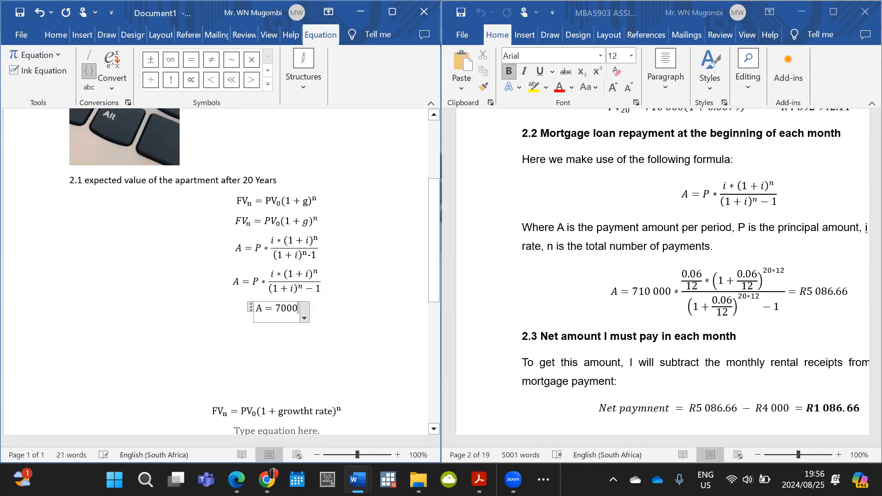
{"action": "key", "text": "BackSpace"}
{"action": "key", "text": "BackSpace"}
{"action": "key", "text": "BackSpace"}
{"action": "type", "text": "10"}
{"action": "type", "text": " 000"}
{"action": "type", "text": "*"}
{"action": "type", "text": "\fr"}
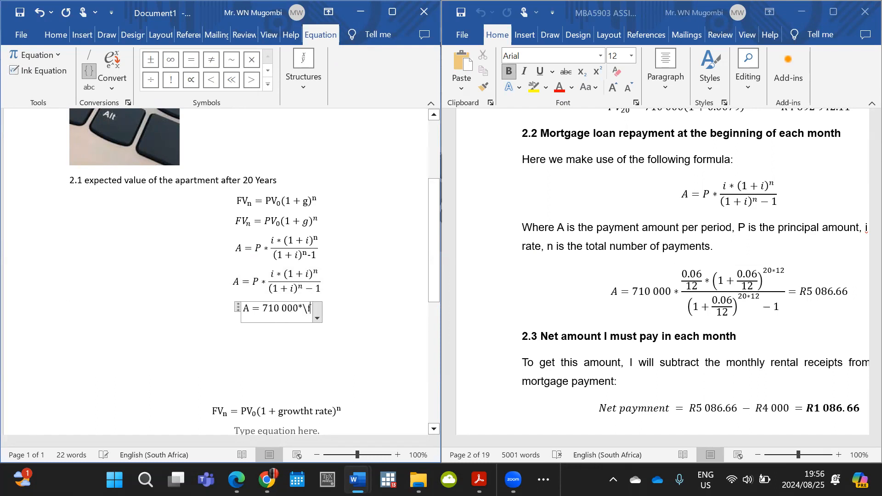
{"action": "type", "text": "ac{}"}
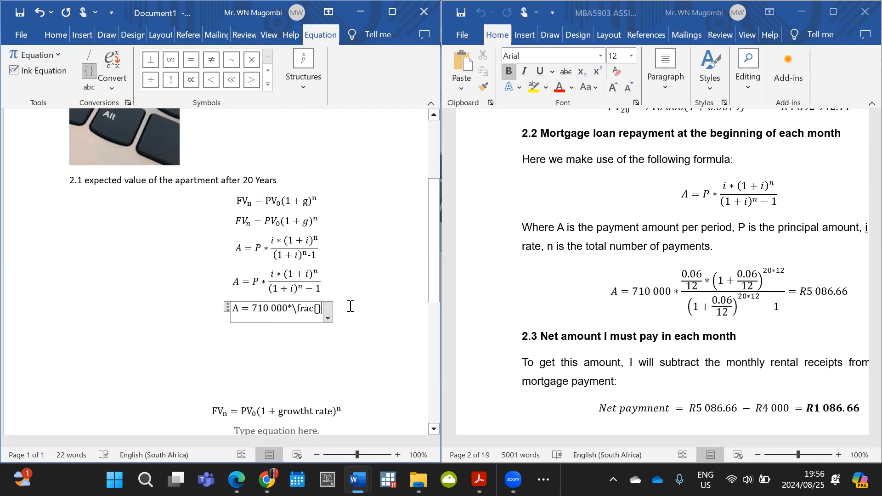
{"action": "type", "text": "{}"}
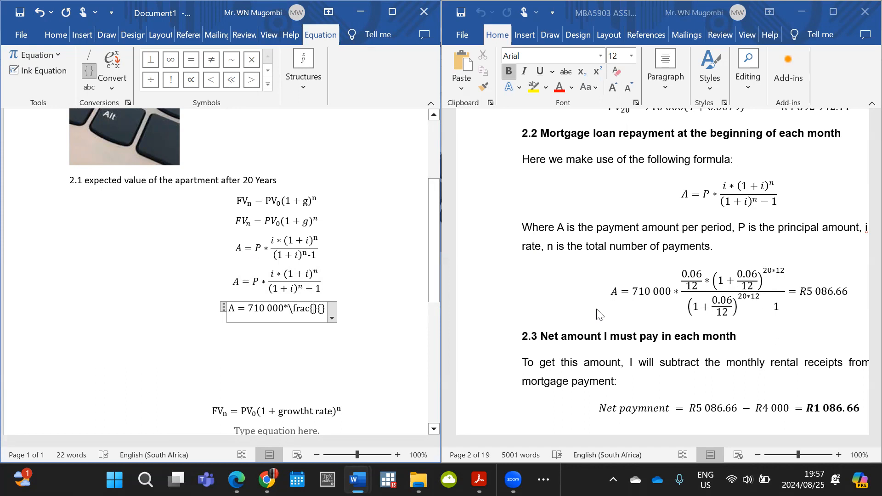
Step: Nest an empty \frac{}{} inside the numerator braces of the 710 000 equation's fraction
{"action": "type", "text": "\\"}
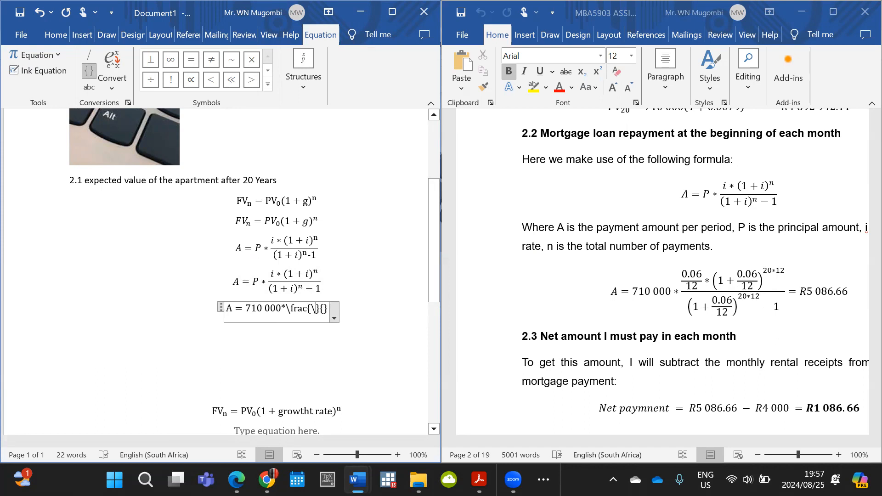
{"action": "type", "text": "fra"}
{"action": "type", "text": "c()"}
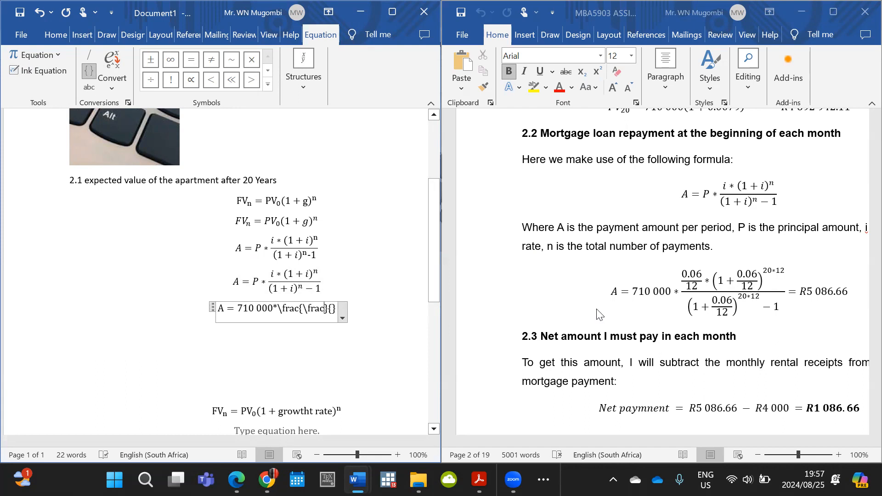
{"action": "key", "text": "BackSpace"}
{"action": "key", "text": "BackSpace"}
{"action": "type", "text": "{}{}"}
{"action": "key", "text": "Left"}
{"action": "key", "text": "Left"}
{"action": "key", "text": "Left"}
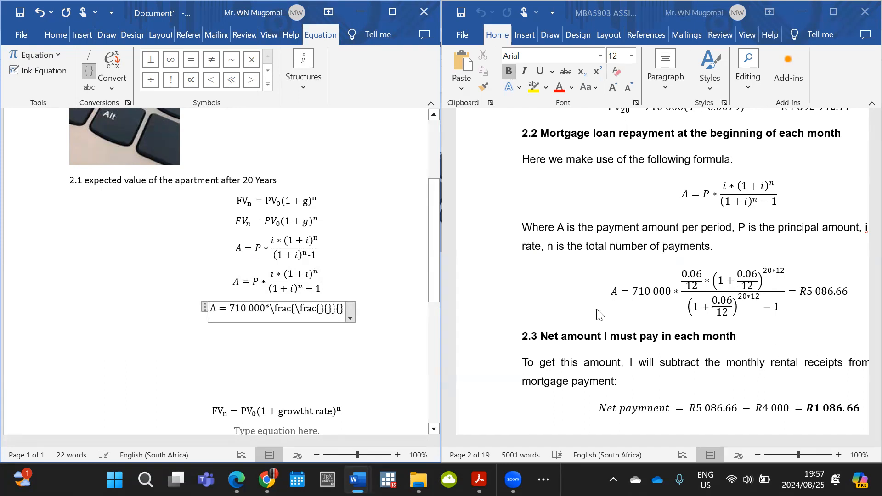
Step: Fill the nested fraction with 0,006 over 12 and convert the line into a built-up equation
{"action": "type", "text": "0,006}{"}
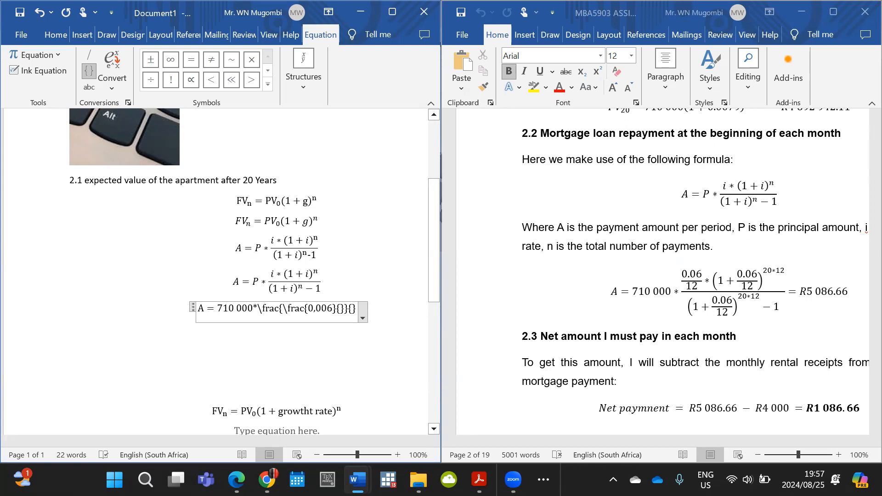
{"action": "type", "text": "12"}
{"action": "key", "text": "Right"}
{"action": "key", "text": "Right"}
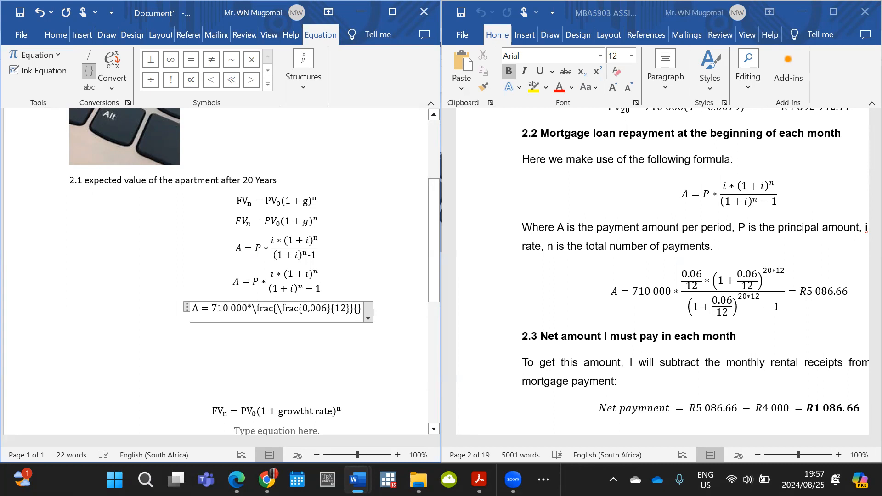
{"action": "key", "text": "Return"}
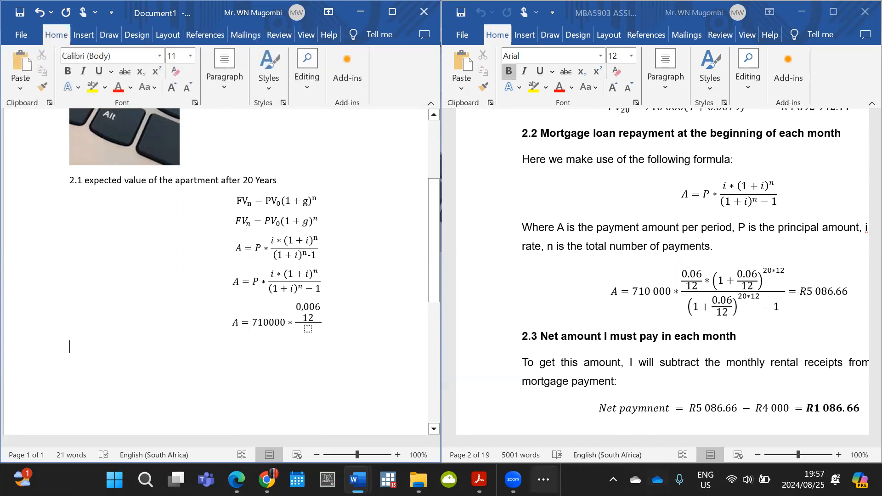
Step: Append *(1+\frac{}{}) after the 0,006 over 12 fraction in the numerator of the 710000 equation
{"action": "left_click", "coordinate": [321, 314]}
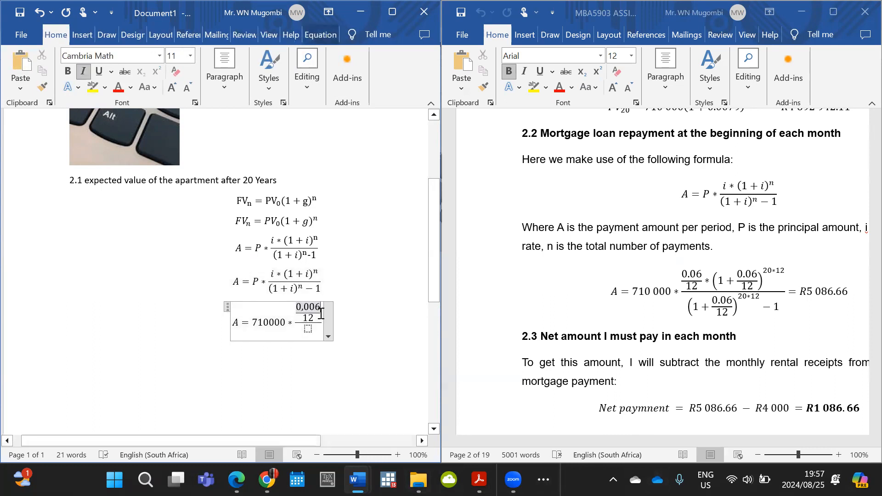
{"action": "key", "text": "Down"}
{"action": "key", "text": "Right"}
{"action": "type", "text": "*"}
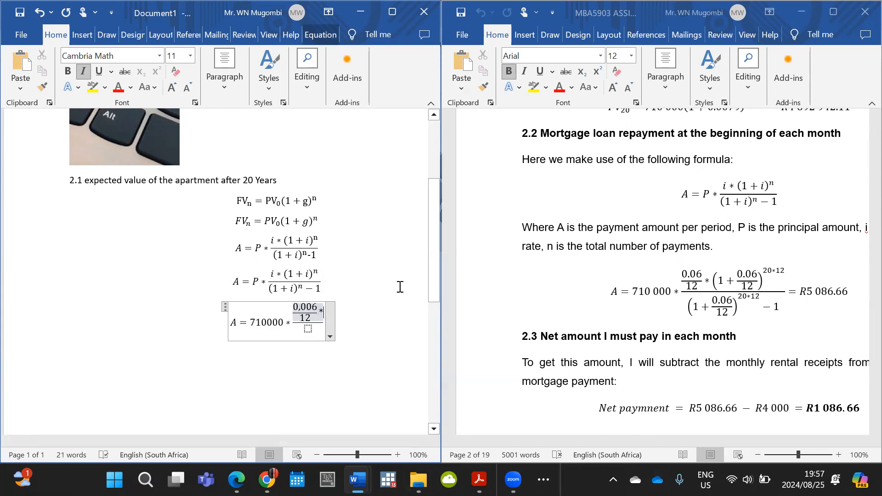
{"action": "type", "text": "()"}
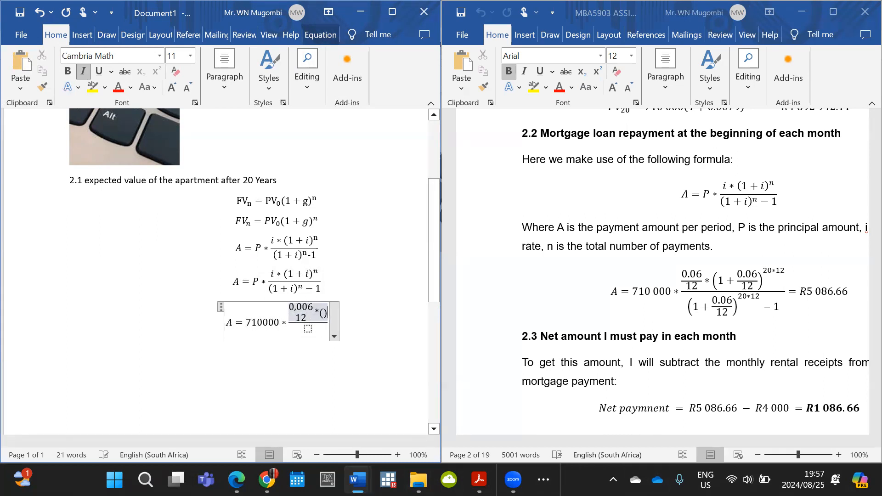
{"action": "type", "text": "1+"}
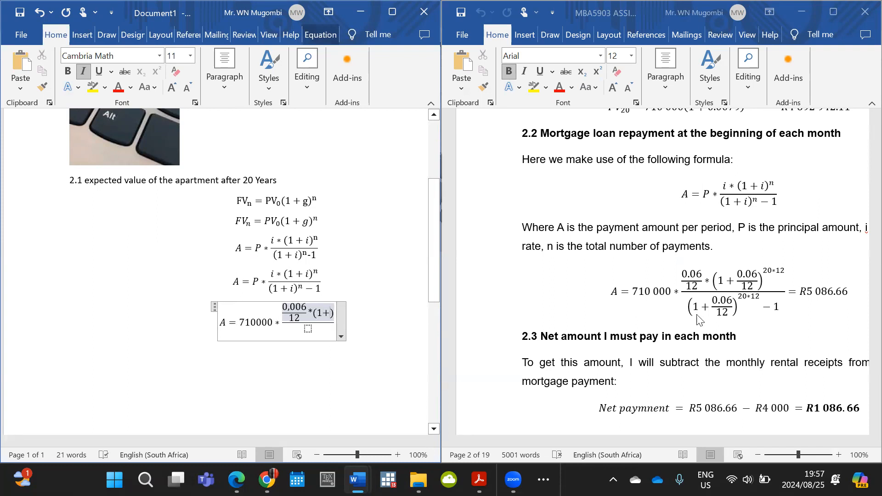
{"action": "type", "text": "\frac"}
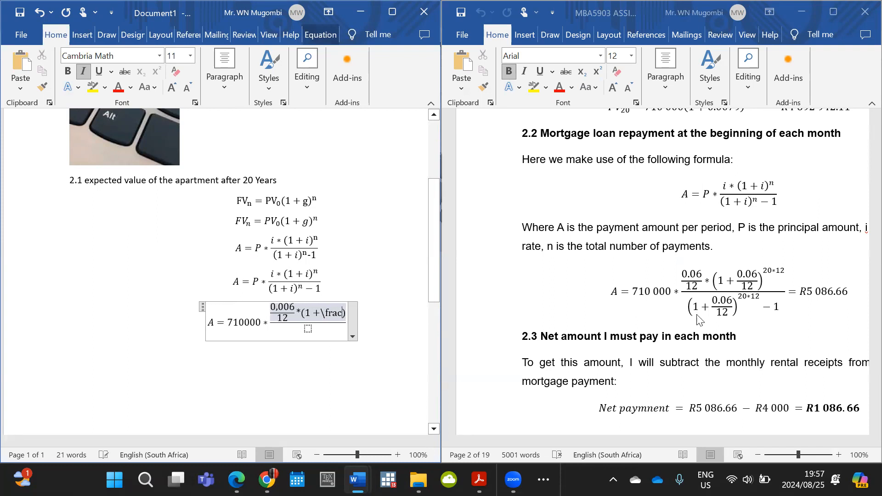
{"action": "type", "text": "{}{}"}
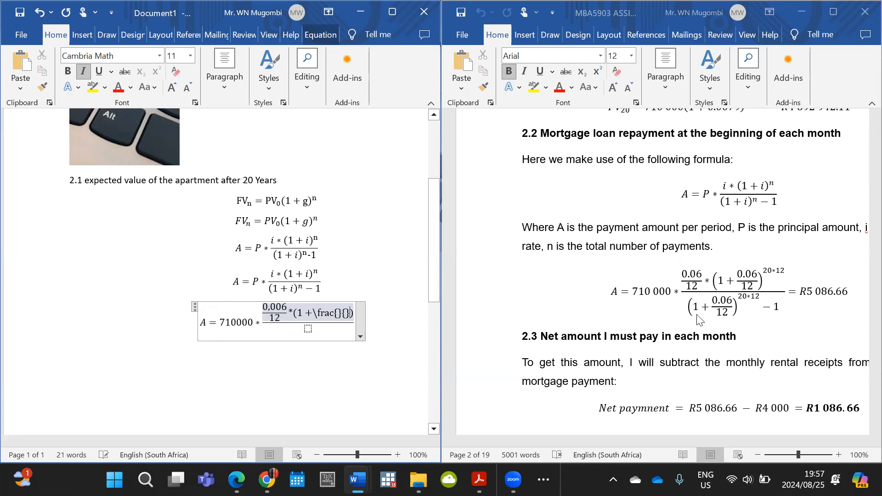
Step: Fill the empty \frac{}{} inside the numerator's parentheses with 0,06 over 12
{"action": "key", "text": "Left"}
{"action": "key", "text": "Left"}
{"action": "left_click", "coordinate": [317, 34]}
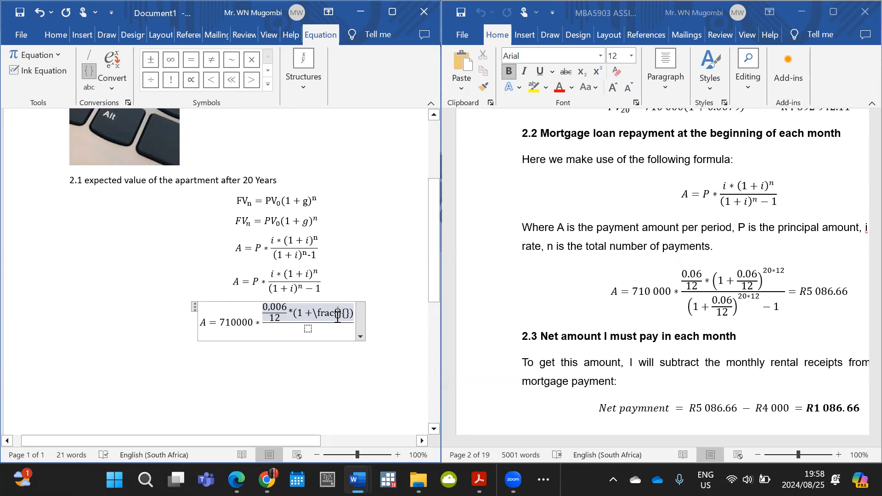
{"action": "type", "text": "1"}
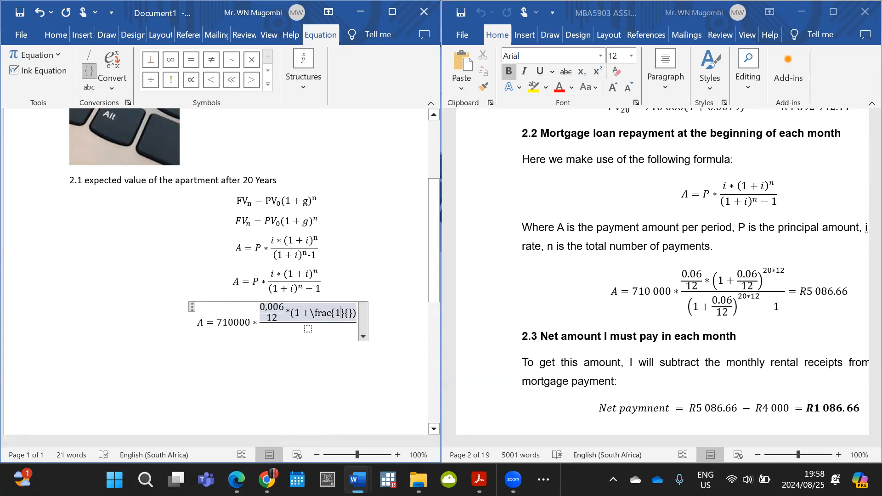
{"action": "key", "text": "BackSpace"}
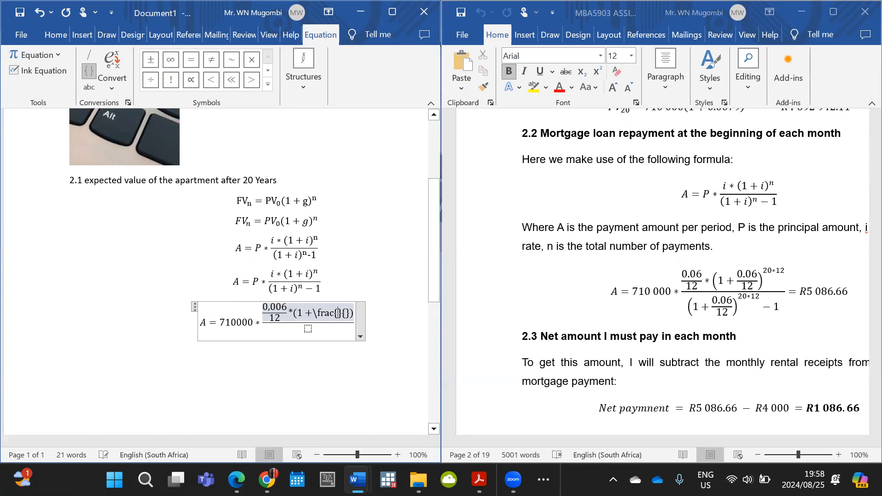
{"action": "type", "text": "0,00"}
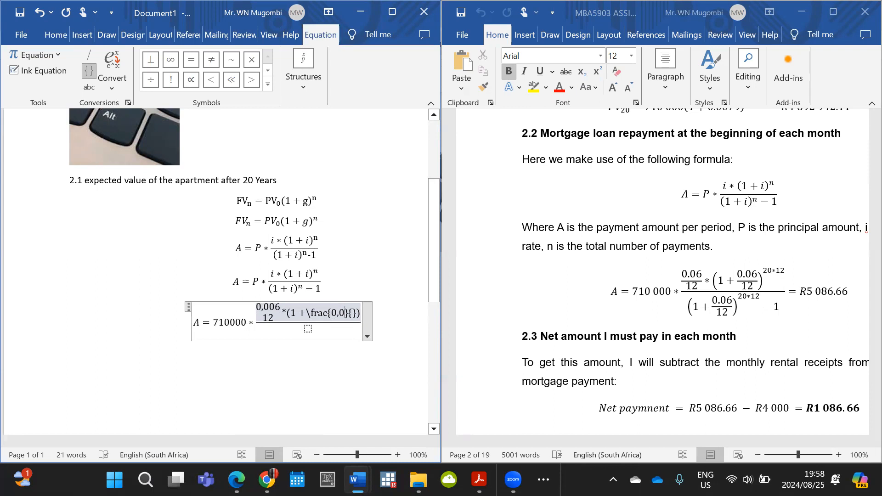
{"action": "type", "text": "6/"}
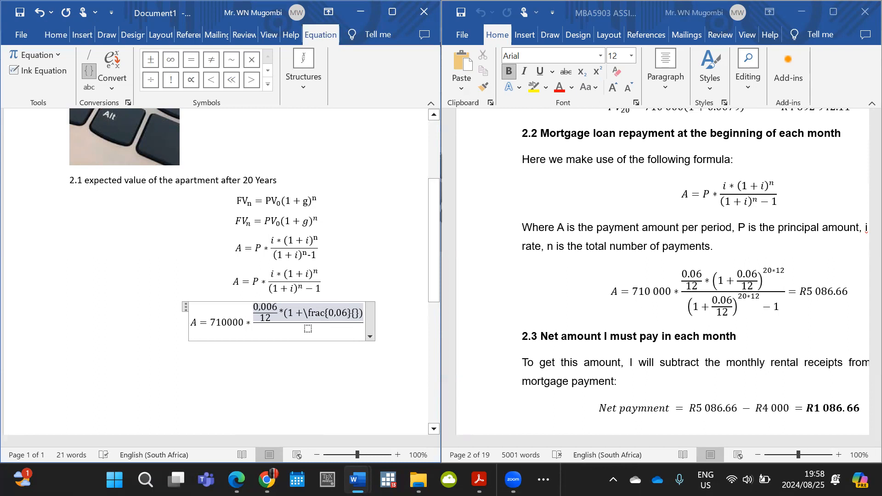
{"action": "type", "text": "12"}
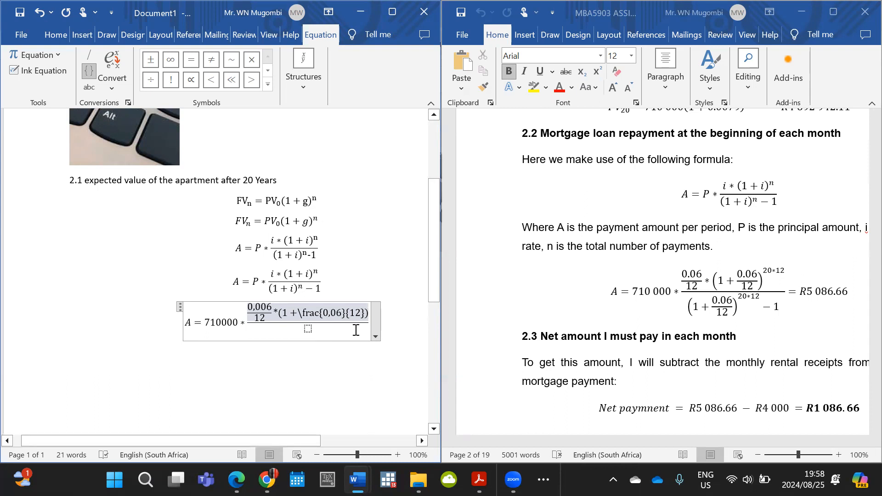
Step: Raise the numerator's parenthesised term to the power ^{20*12} and convert the LaTeX into built-up form
{"action": "type", "text": "^"}
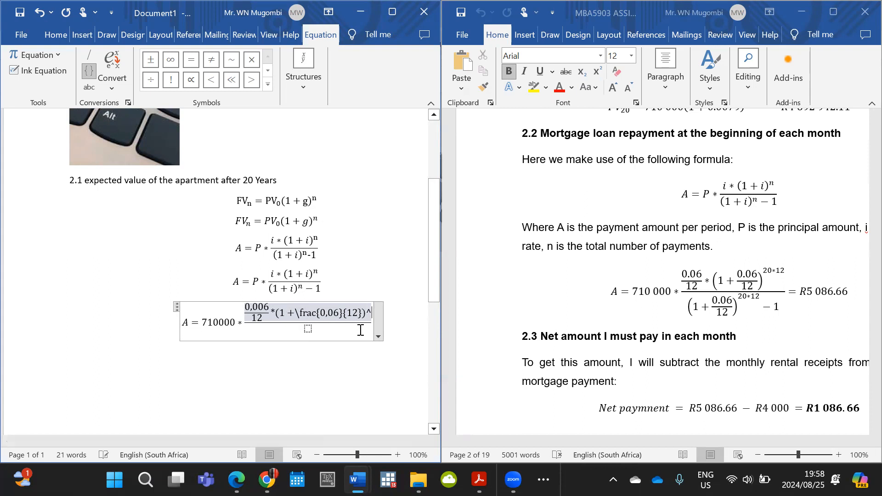
{"action": "type", "text": "1"}
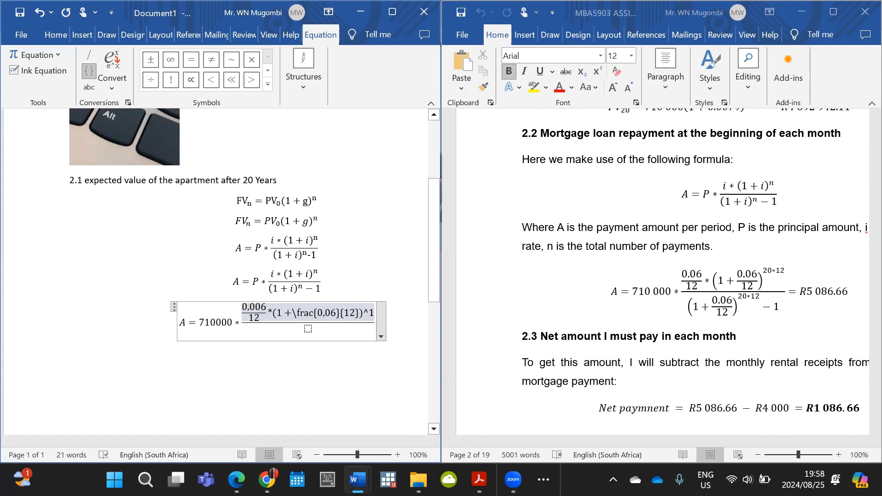
{"action": "key", "text": "BackSpace"}
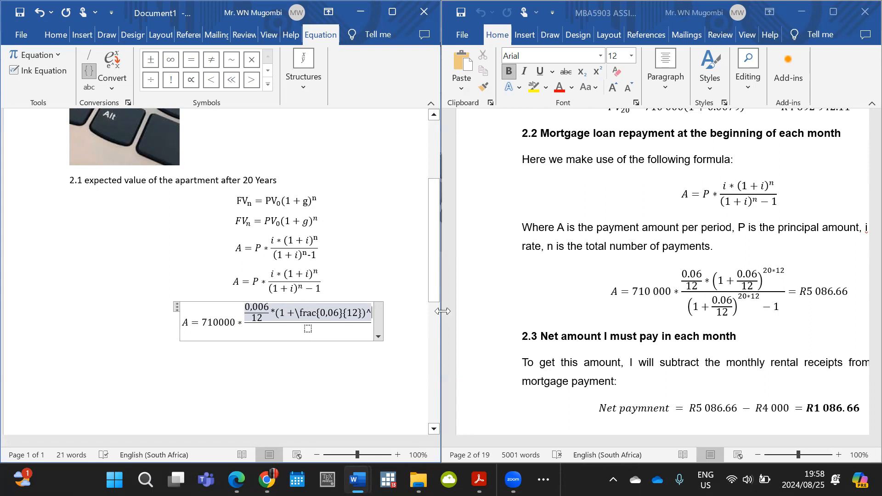
{"action": "type", "text": "{}{}"}
{"action": "key", "text": "BackSpace"}
{"action": "key", "text": "BackSpace"}
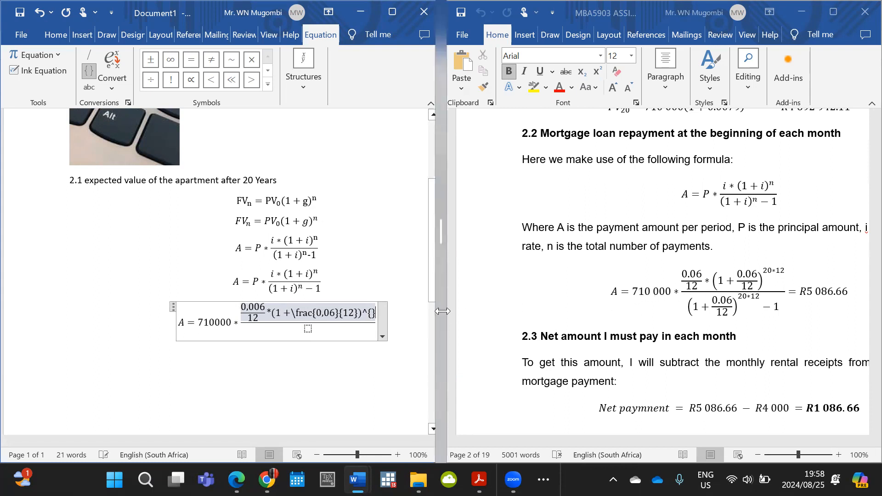
{"action": "type", "text": "20*12"}
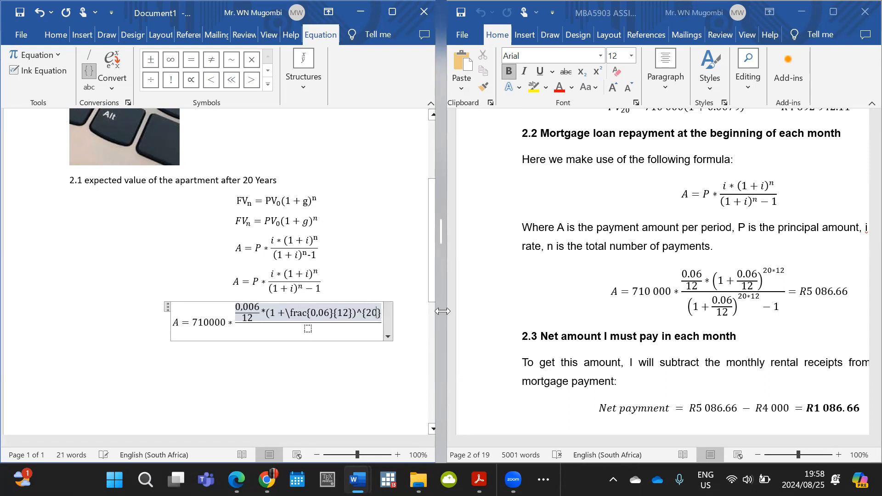
{"action": "key", "text": "Right"}
{"action": "key", "text": "space"}
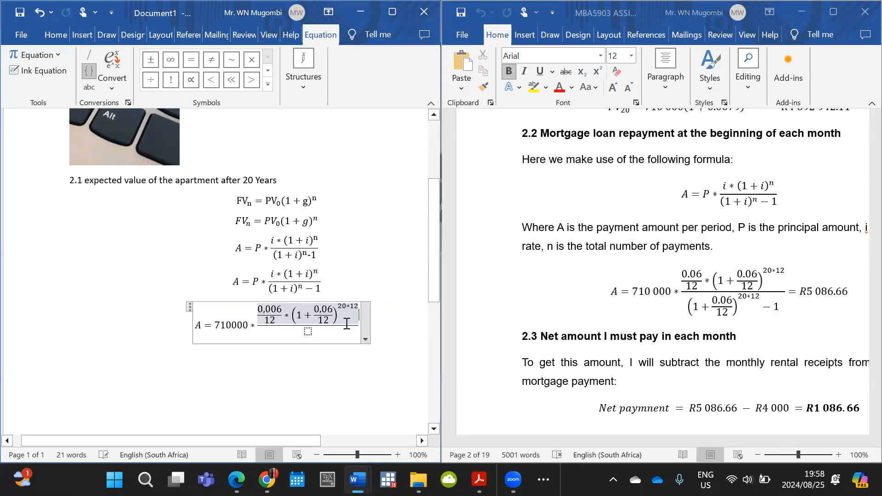
Step: Enter 1+\frac{0,06}{12} in the empty denominator of the 710000 equation
{"action": "left_click", "coordinate": [305, 331]}
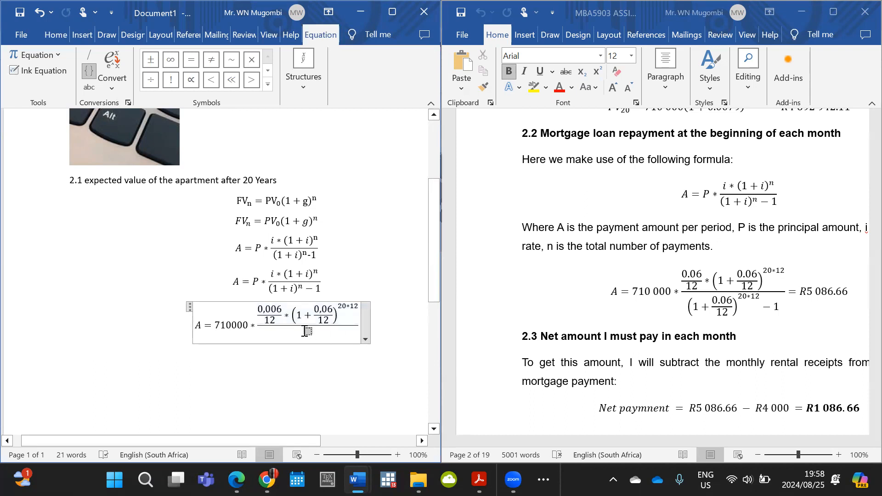
{"action": "type", "text": "1+"}
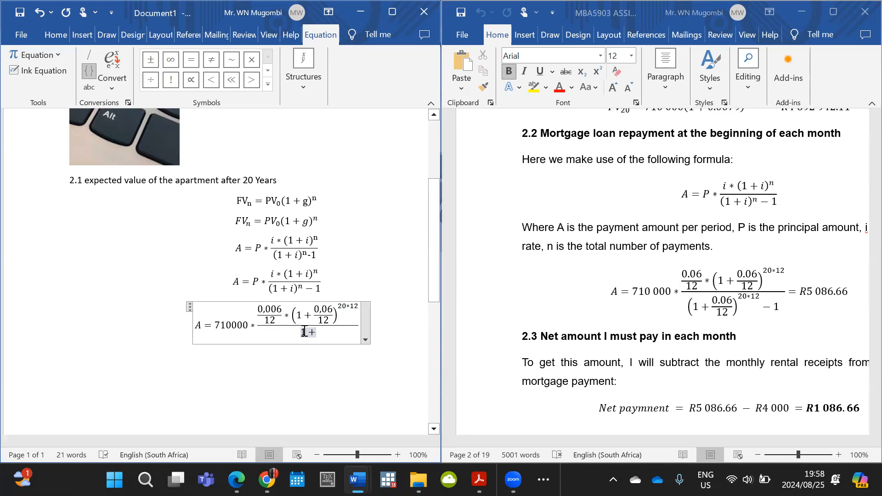
{"action": "type", "text": "\frac{"}
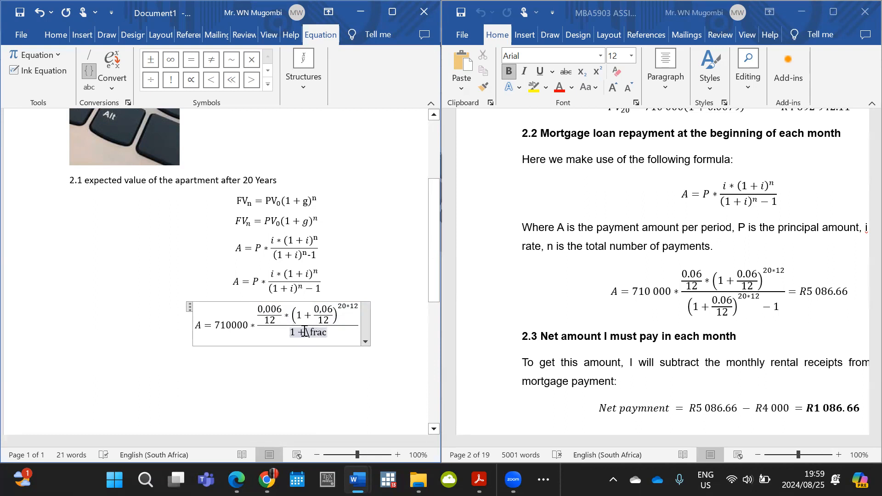
{"action": "type", "text": "}{}"}
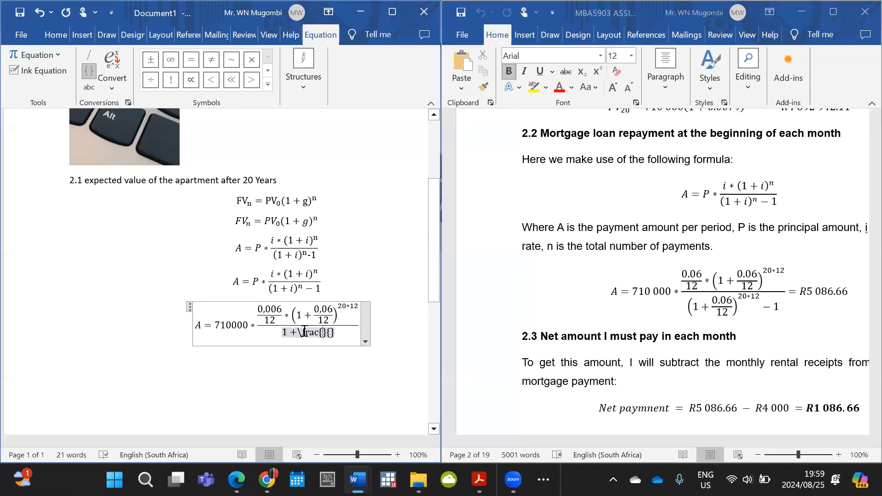
{"action": "type", "text": "0,06"}
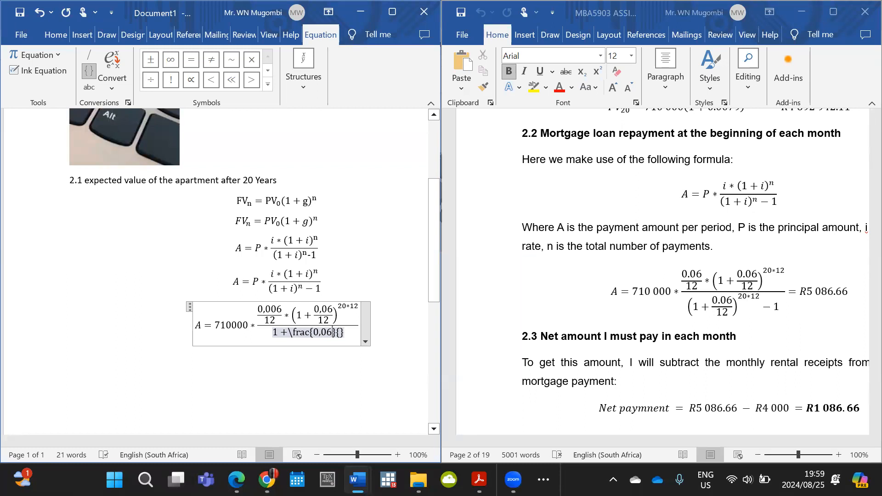
{"action": "key", "text": "Right"}
{"action": "type", "text": "12}"}
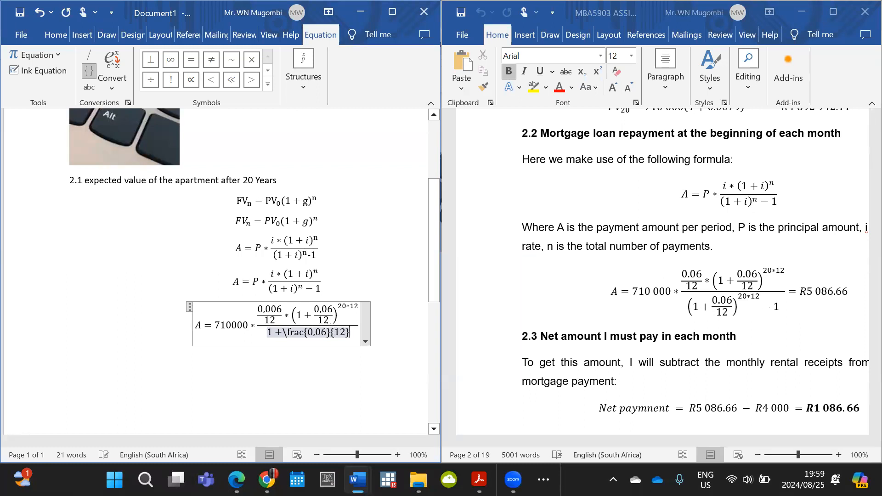
Step: Enclose the denominator's 1+\frac{0,06}{12} expression in parentheses
{"action": "type", "text": ")"}
{"action": "key", "text": "Home"}
{"action": "key", "text": "Right"}
{"action": "type", "text": "("}
{"action": "key", "text": "End"}
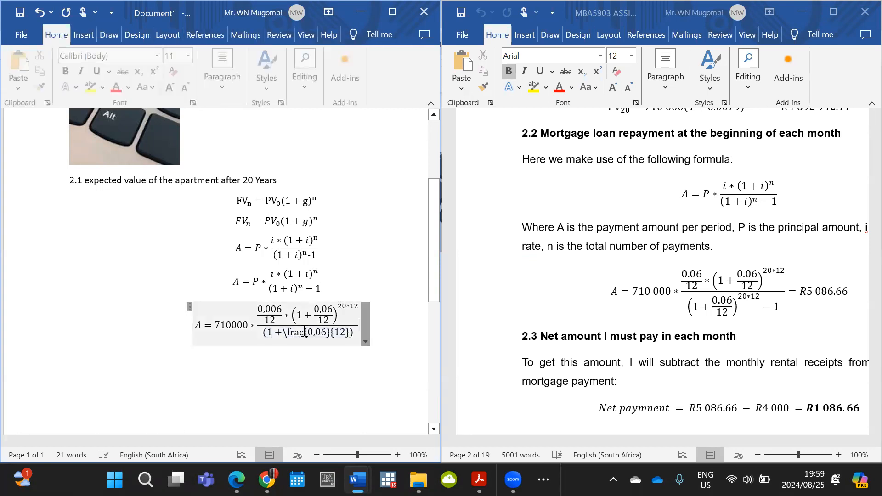
Step: Add the exponent ^{20*12} and -1 after the denominator's parentheses, and convert the LaTeX into built-up form
{"action": "type", "text": "^"}
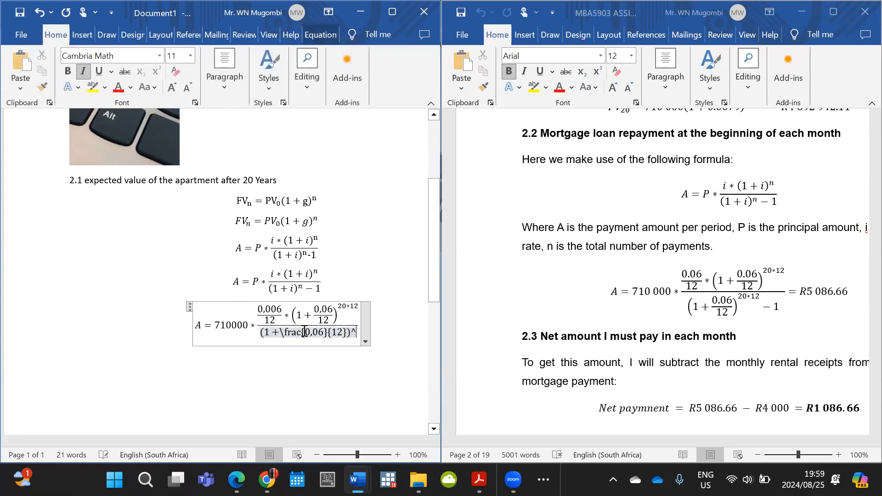
{"action": "type", "text": "{}"}
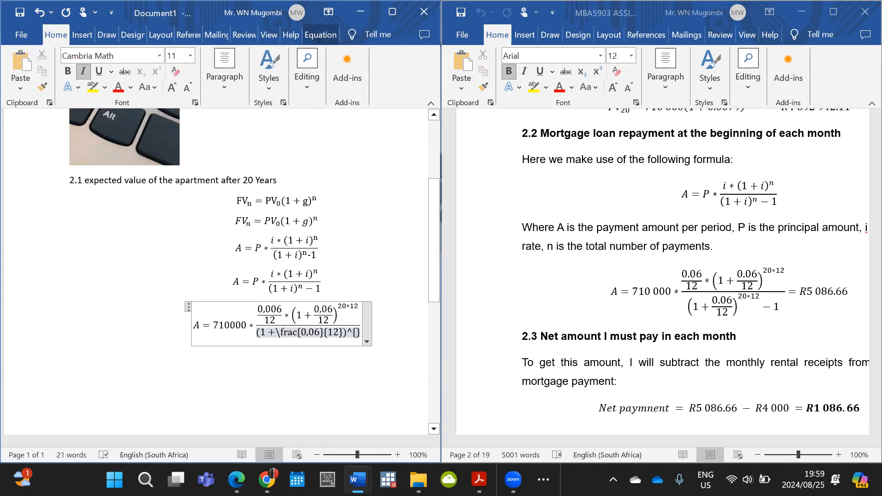
{"action": "type", "text": "20-"}
{"action": "key", "text": "BackSpace"}
{"action": "type", "text": "*"}
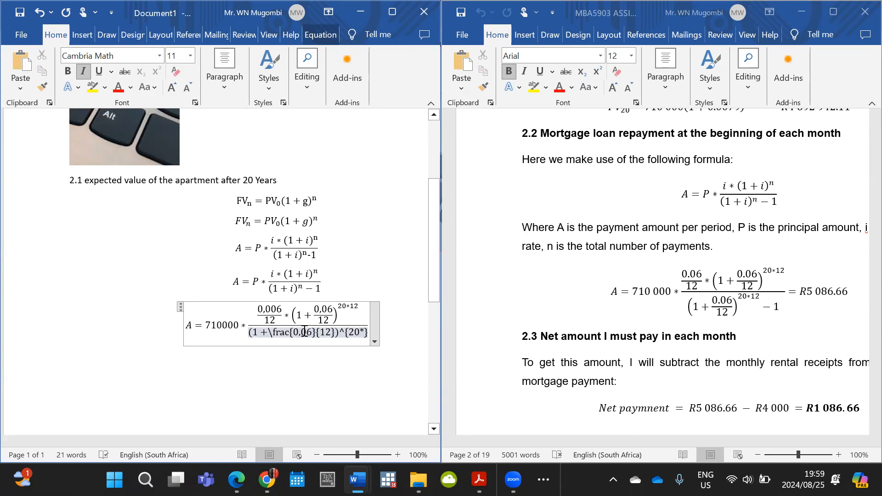
{"action": "type", "text": "12"}
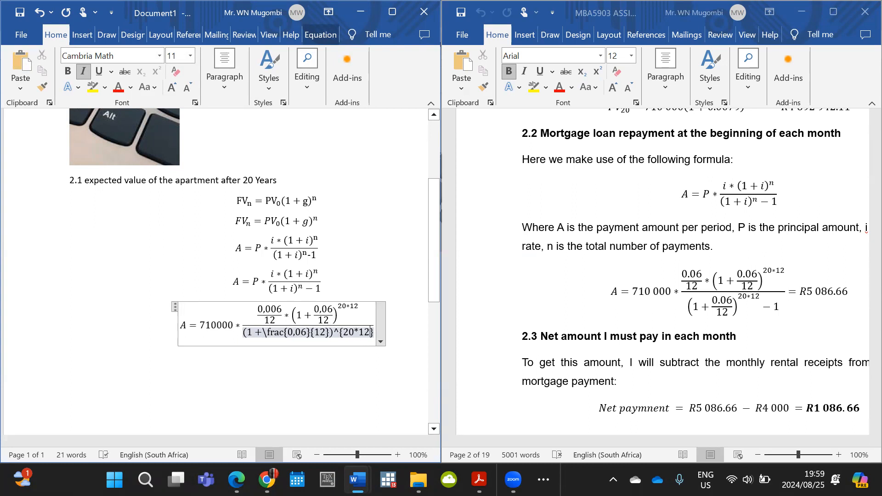
{"action": "type", "text": "-1"}
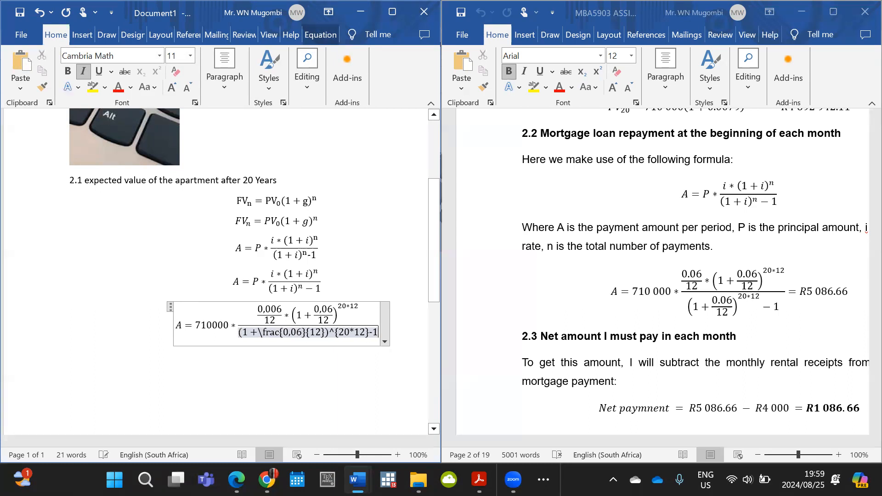
{"action": "key", "text": "Return"}
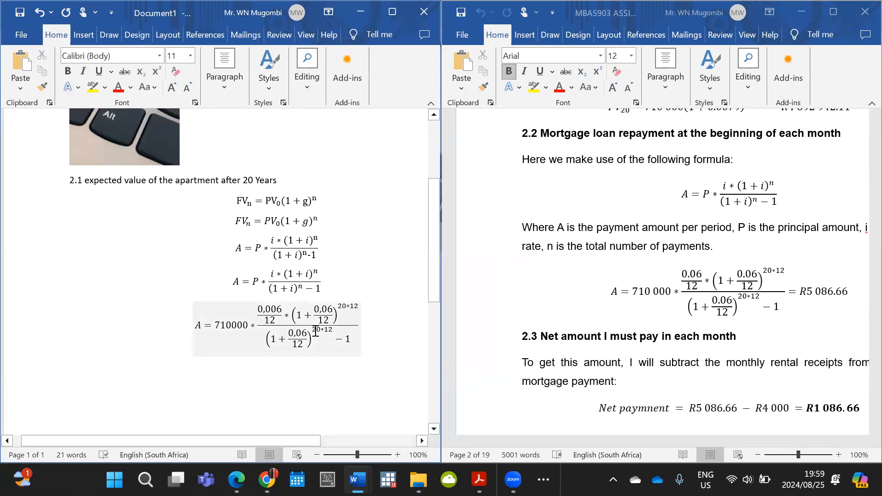